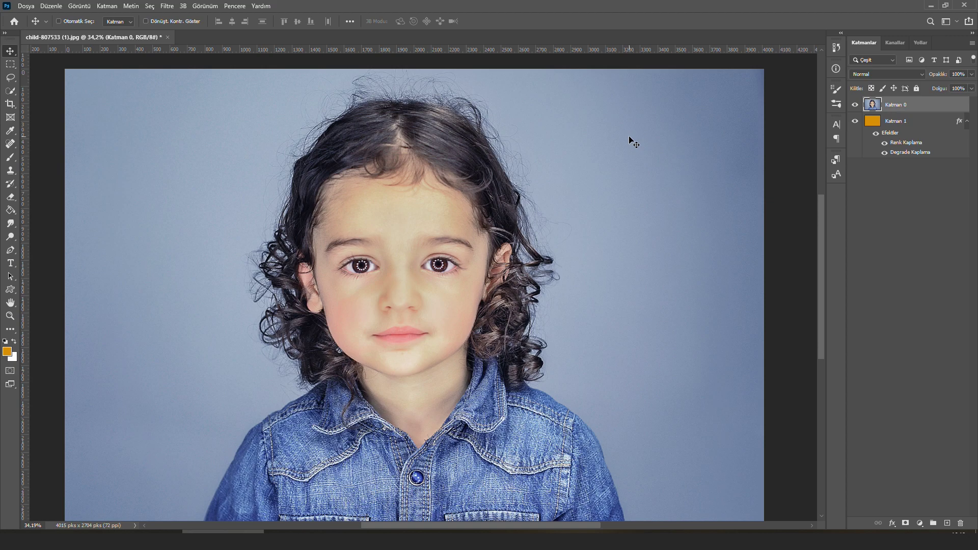
- Magnify the curls beside the child's right ear to inspect the hair
{"action": "scroll", "coordinate": [633, 142], "scroll_direction": "up", "scroll_amount": 3}
{"action": "scroll", "coordinate": [527, 265], "scroll_direction": "up", "scroll_amount": 3}
{"action": "left_click_drag", "start_coordinate": [645, 343], "coordinate": [615, 175]}
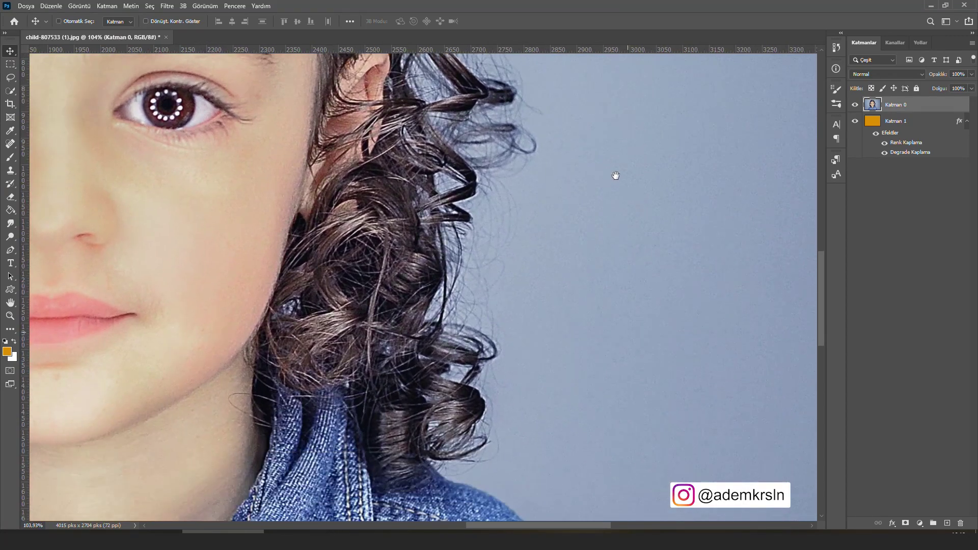
{"action": "scroll", "coordinate": [611, 190], "scroll_direction": "down", "scroll_amount": 3}
{"action": "scroll", "coordinate": [611, 190], "scroll_direction": "down", "scroll_amount": 3}
{"action": "scroll", "coordinate": [609, 191], "scroll_direction": "down", "scroll_amount": 1}
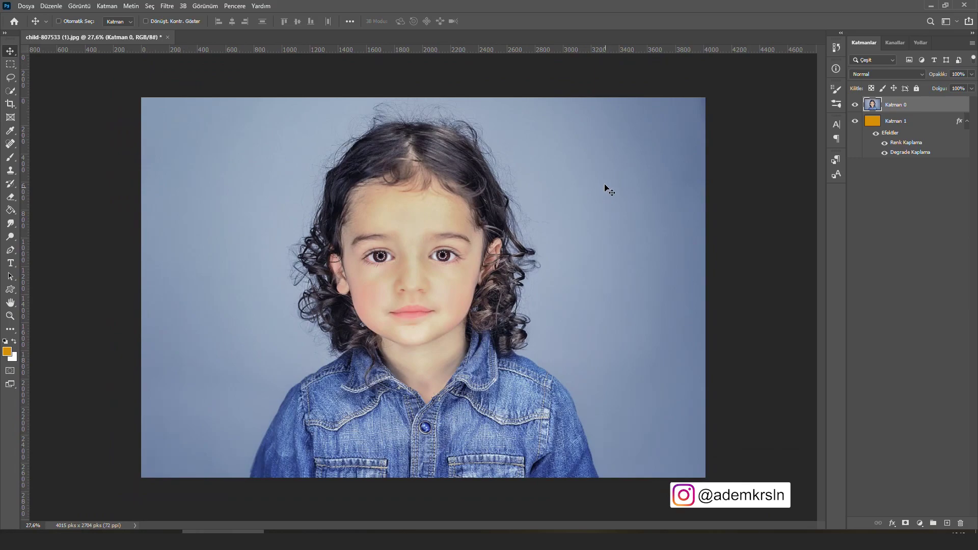
{"action": "scroll", "coordinate": [609, 190], "scroll_direction": "up", "scroll_amount": 2}
{"action": "scroll", "coordinate": [608, 183], "scroll_direction": "up", "scroll_amount": 1}
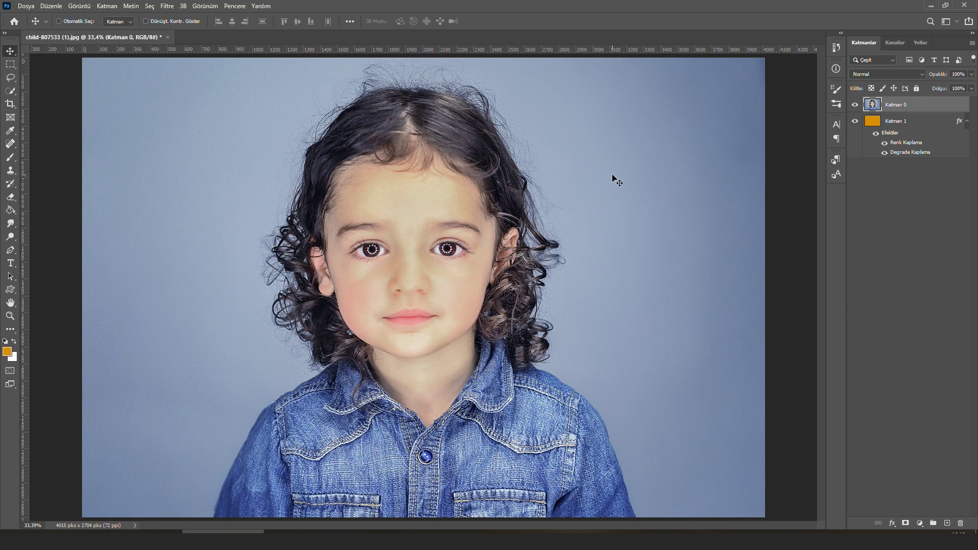
- Zoom into the face and hair near the ear, hiding and restoring the panels
{"action": "key", "text": "z"}
{"action": "mouse_move", "coordinate": [560, 218]}
{"action": "left_mouse_down"}
{"action": "mouse_move", "coordinate": [546, 279]}
{"action": "mouse_move", "coordinate": [559, 280]}
{"action": "left_mouse_up"}
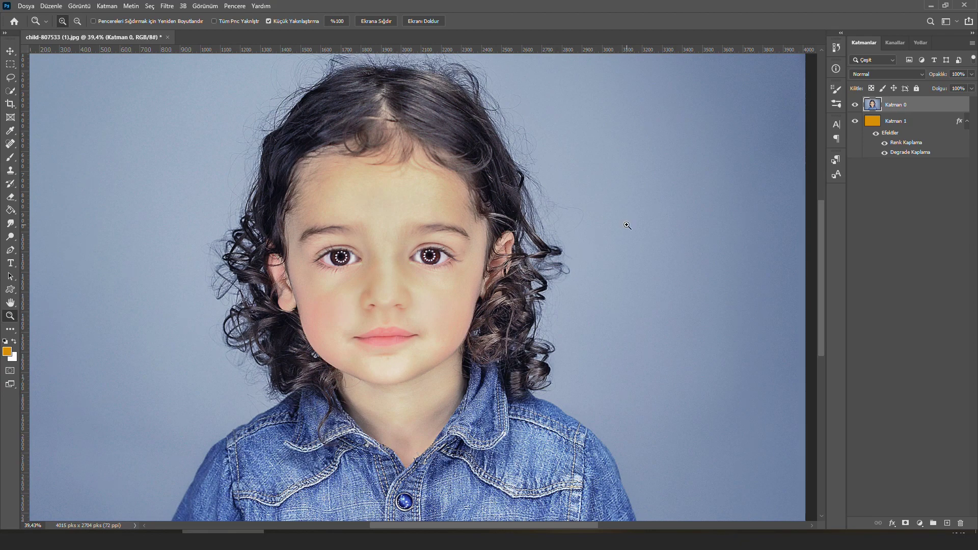
{"action": "left_click_drag", "start_coordinate": [532, 216], "coordinate": [616, 190]}
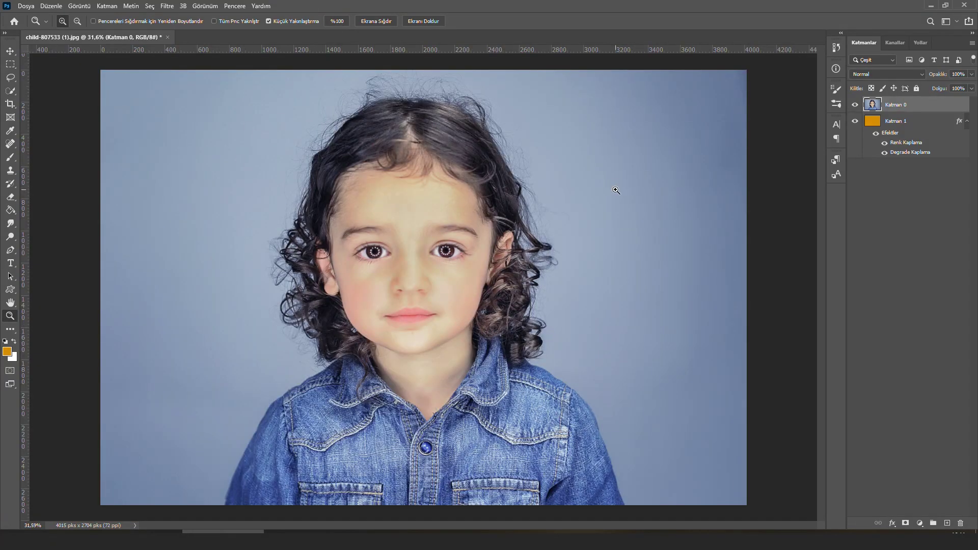
{"action": "left_click_drag", "start_coordinate": [511, 185], "coordinate": [527, 250]}
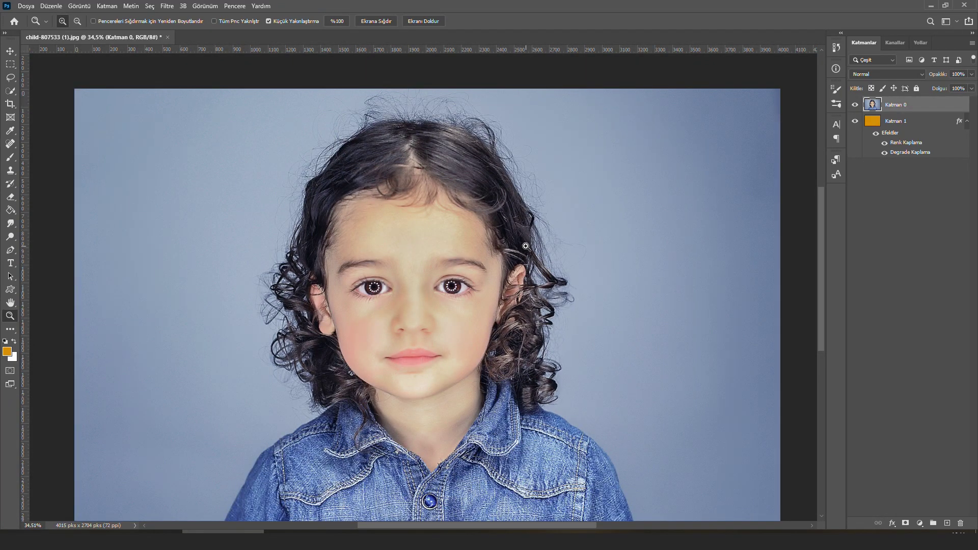
{"action": "key", "text": "Tab"}
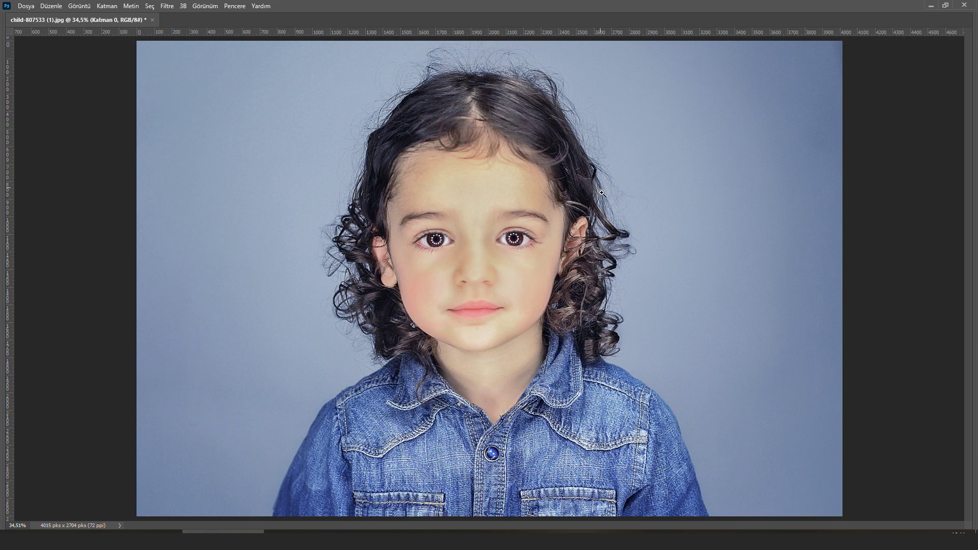
{"action": "mouse_move", "coordinate": [603, 193]}
{"action": "left_mouse_down"}
{"action": "mouse_move", "coordinate": [666, 366]}
{"action": "mouse_move", "coordinate": [592, 308]}
{"action": "left_mouse_up"}
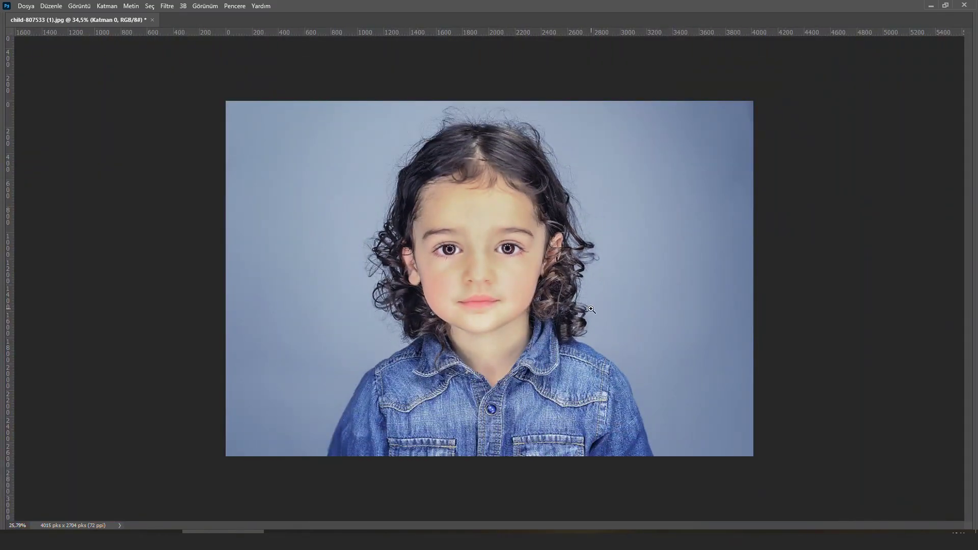
{"action": "key", "text": "Tab"}
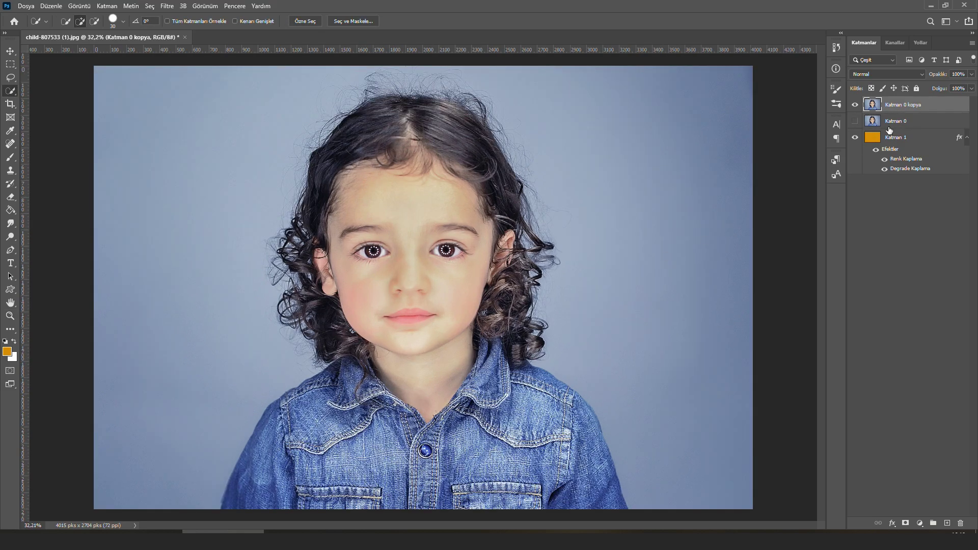
- On the copied photo layer, run Select Subject to select the child, then zoom to check
{"action": "left_click", "coordinate": [889, 125]}
{"action": "left_click", "coordinate": [898, 107]}
{"action": "left_click", "coordinate": [306, 20]}
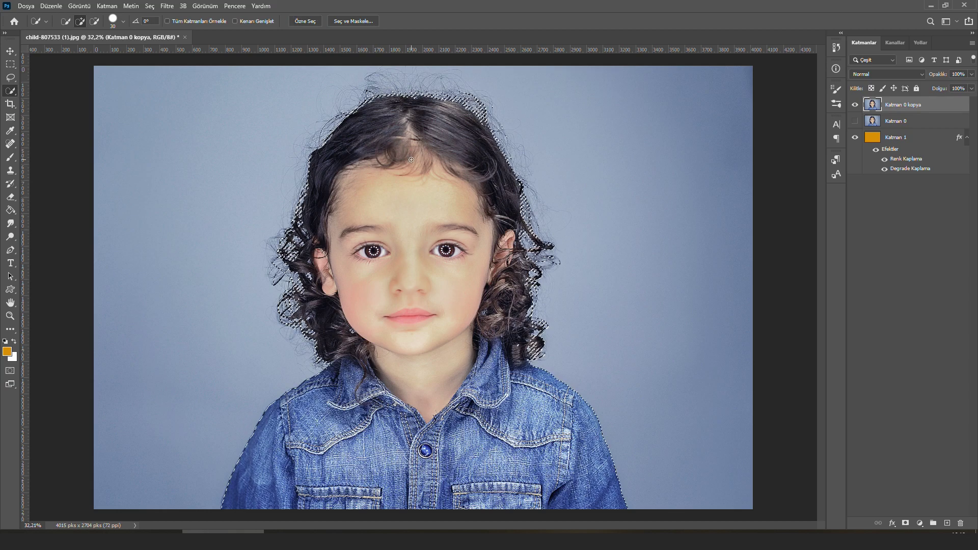
{"action": "scroll", "coordinate": [596, 270], "scroll_direction": "up", "scroll_amount": 2}
{"action": "scroll", "coordinate": [560, 254], "scroll_direction": "up", "scroll_amount": 2}
{"action": "scroll", "coordinate": [544, 246], "scroll_direction": "up", "scroll_amount": 2}
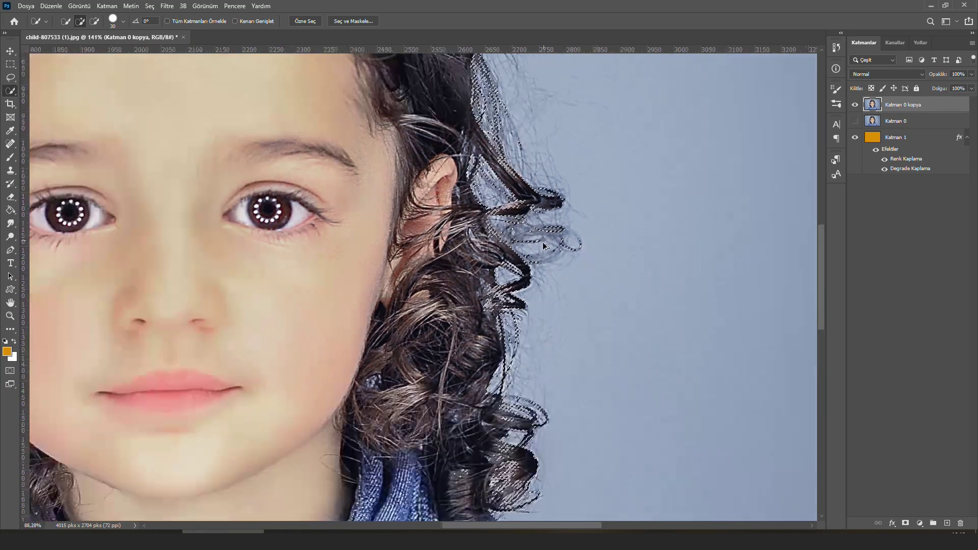
{"action": "scroll", "coordinate": [544, 247], "scroll_direction": "down", "scroll_amount": 6}
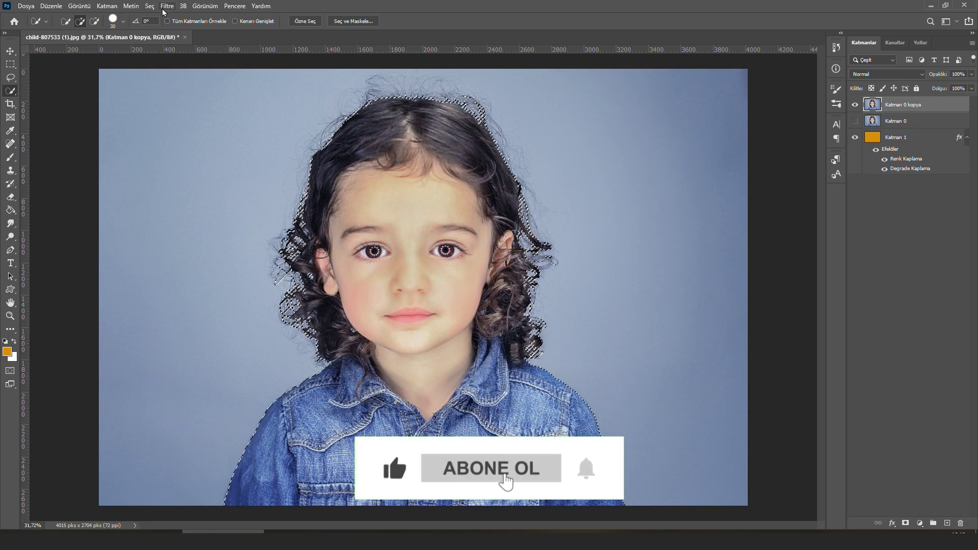
- Open Select and Mask from the Select menu and zoom in on the child
{"action": "left_click", "coordinate": [149, 5]}
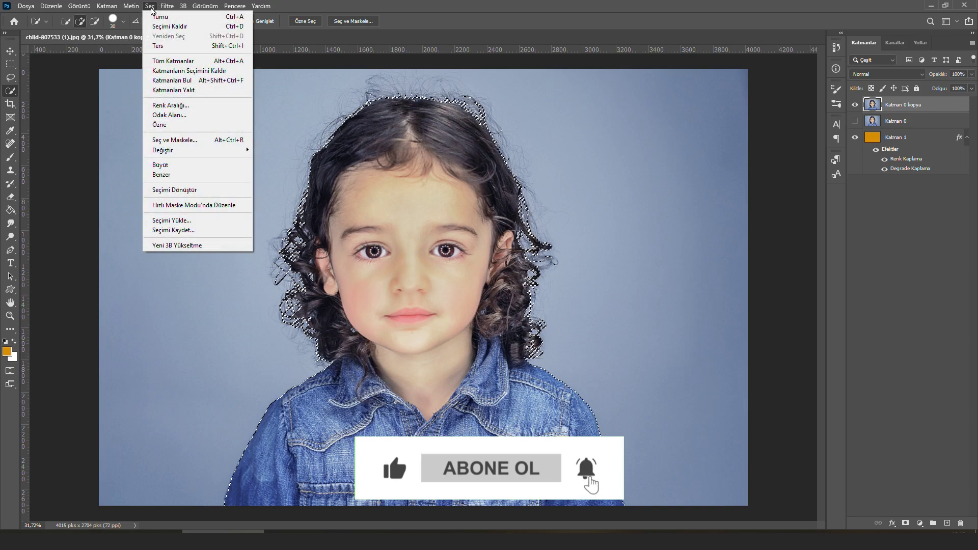
{"action": "left_click", "coordinate": [198, 139]}
{"action": "key", "text": "z"}
{"action": "left_click", "coordinate": [529, 218]}
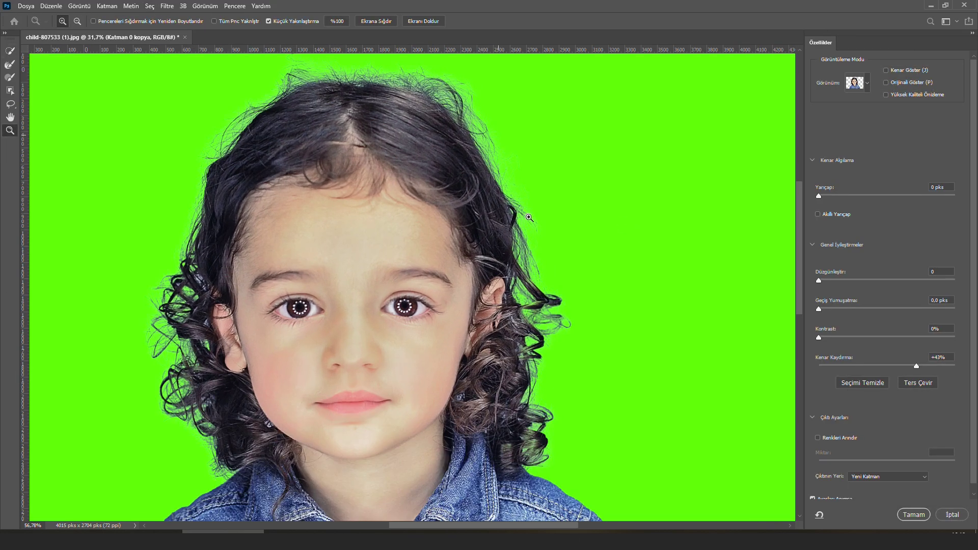
{"action": "left_click", "coordinate": [512, 203]}
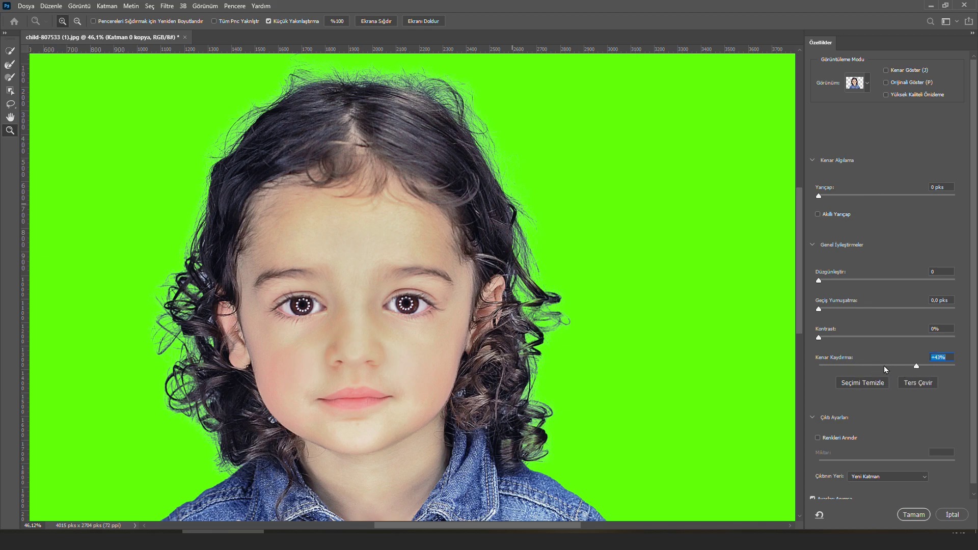
- Adjust the Shift Edge slider, settling at +51%, and fit the whole photo in view
{"action": "type", "text": "-100"}
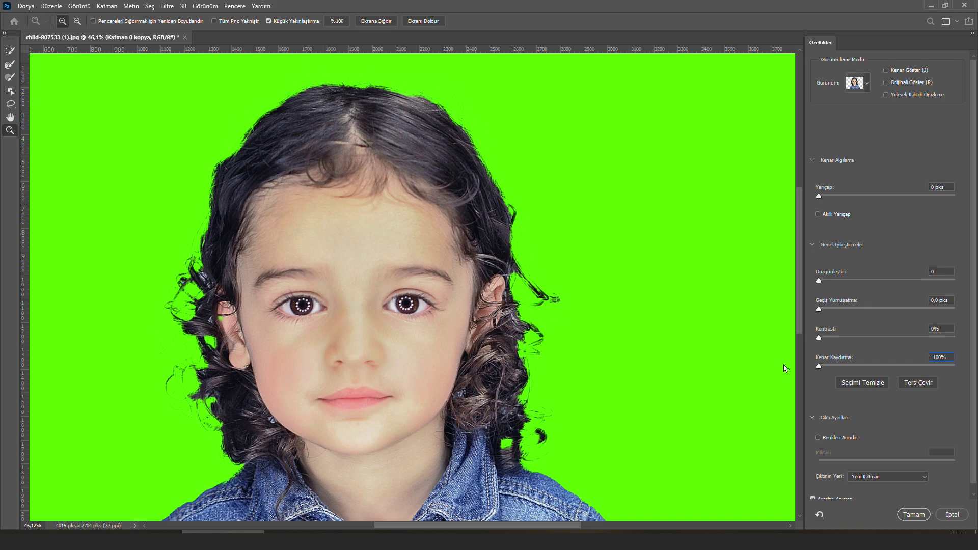
{"action": "type", "text": "+100"}
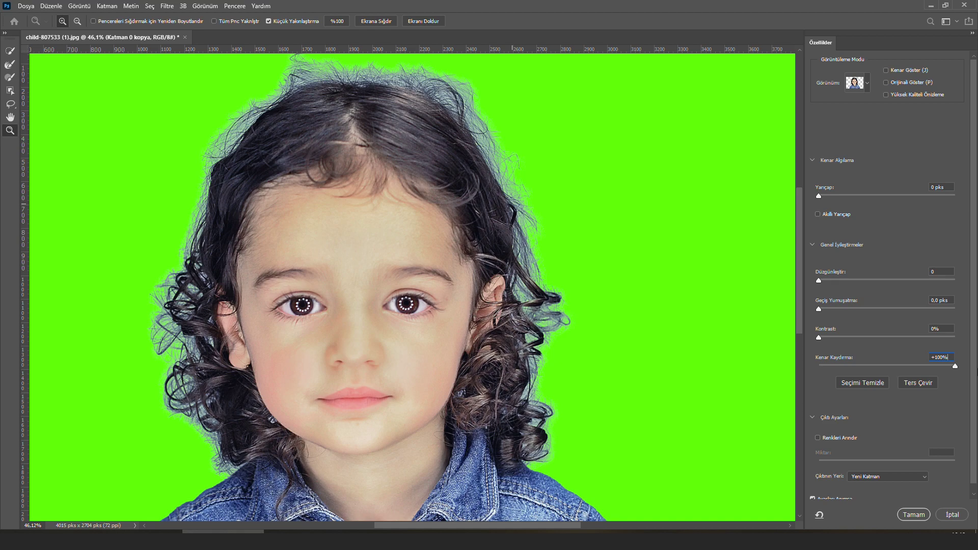
{"action": "left_click_drag", "start_coordinate": [930, 367], "coordinate": [925, 365]}
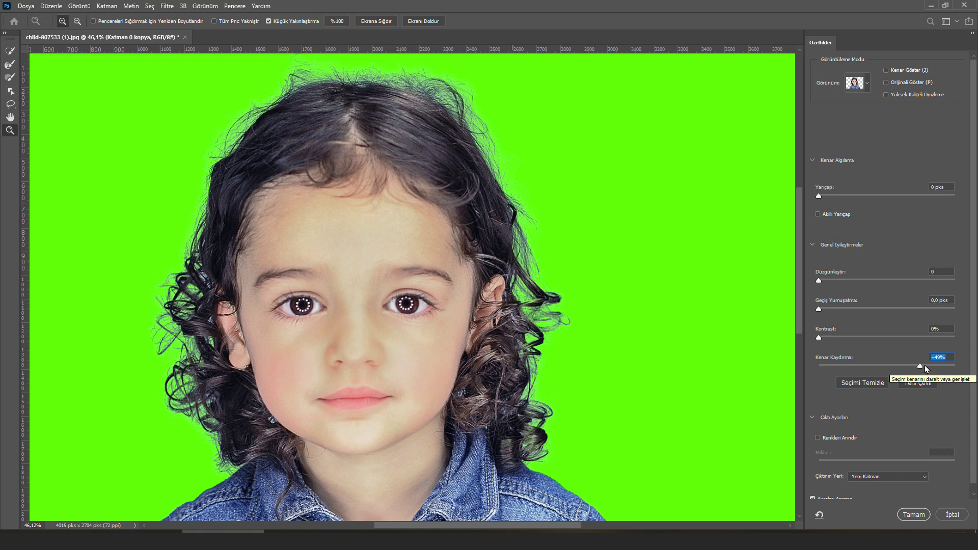
{"action": "mouse_move", "coordinate": [921, 365]}
{"action": "left_mouse_down"}
{"action": "mouse_move", "coordinate": [906, 361]}
{"action": "mouse_move", "coordinate": [921, 366]}
{"action": "left_mouse_up"}
{"action": "key", "text": "ctrl+0"}
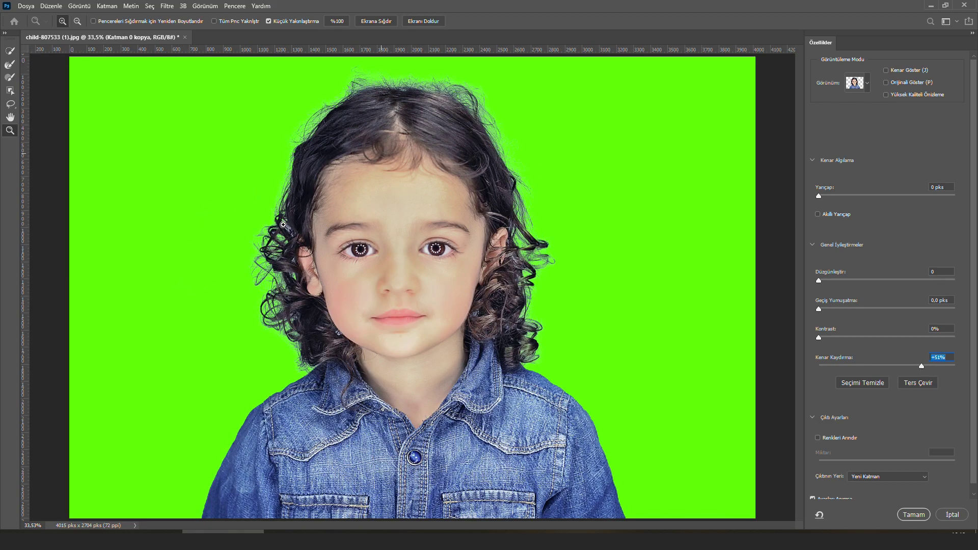
- Choose the Refine Edge Brush and zoom in on the hair near the forehead and ear
{"action": "left_click_drag", "start_coordinate": [290, 216], "coordinate": [366, 328]}
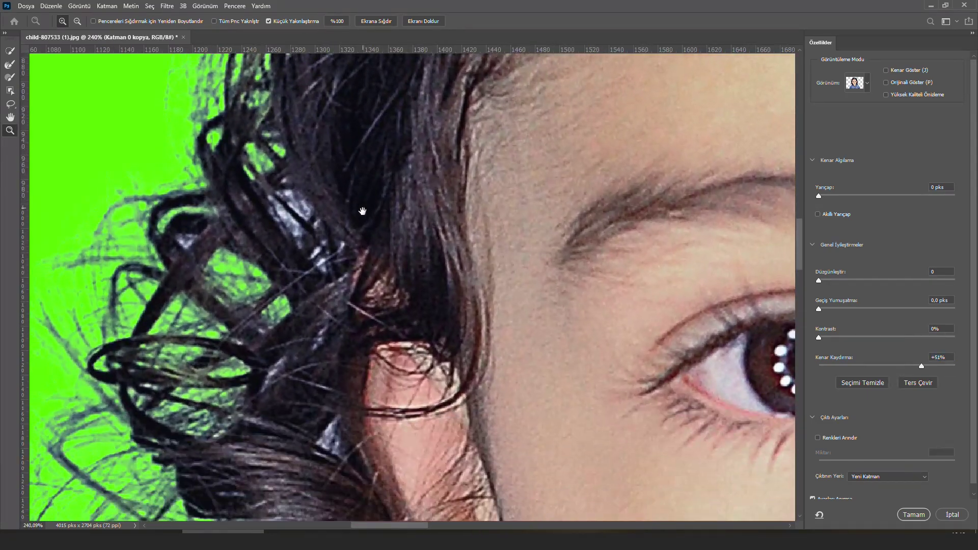
{"action": "scroll", "coordinate": [357, 214], "scroll_direction": "down", "scroll_amount": 5}
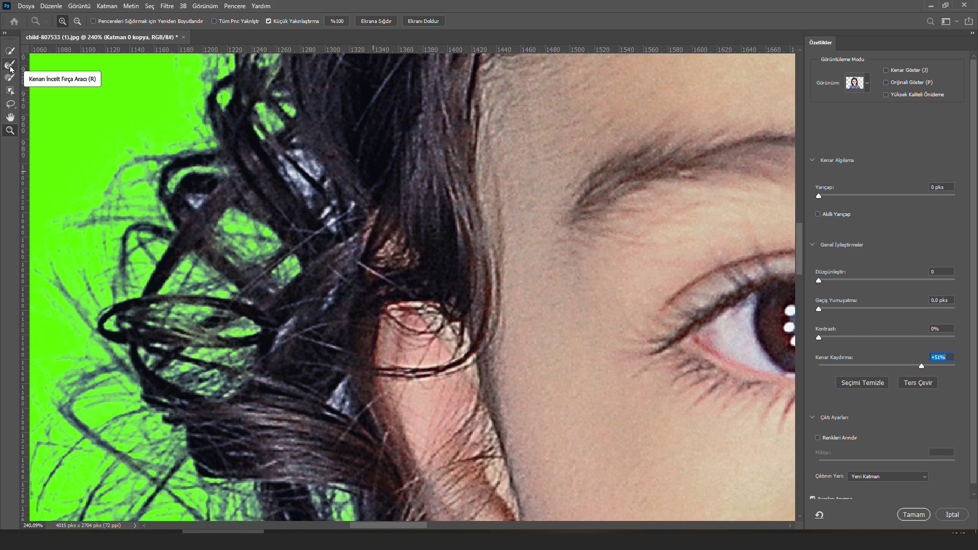
{"action": "left_click", "coordinate": [10, 65]}
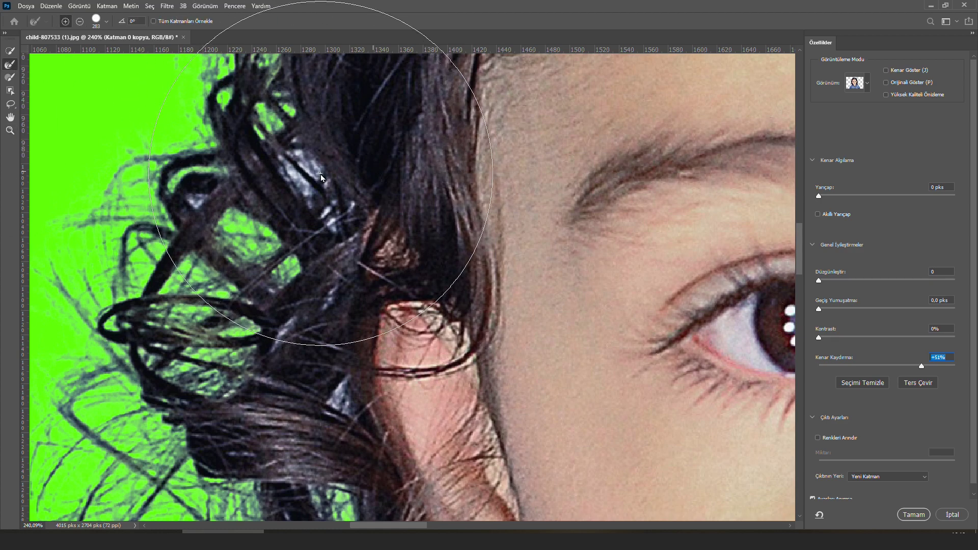
{"action": "key", "text": "z"}
{"action": "left_click", "coordinate": [294, 175], "text": "alt"}
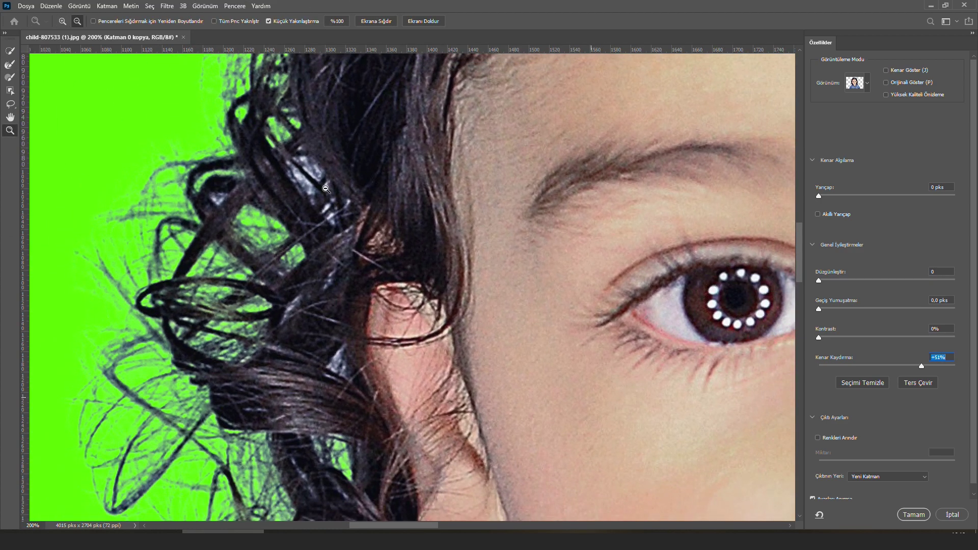
{"action": "key", "text": "r"}
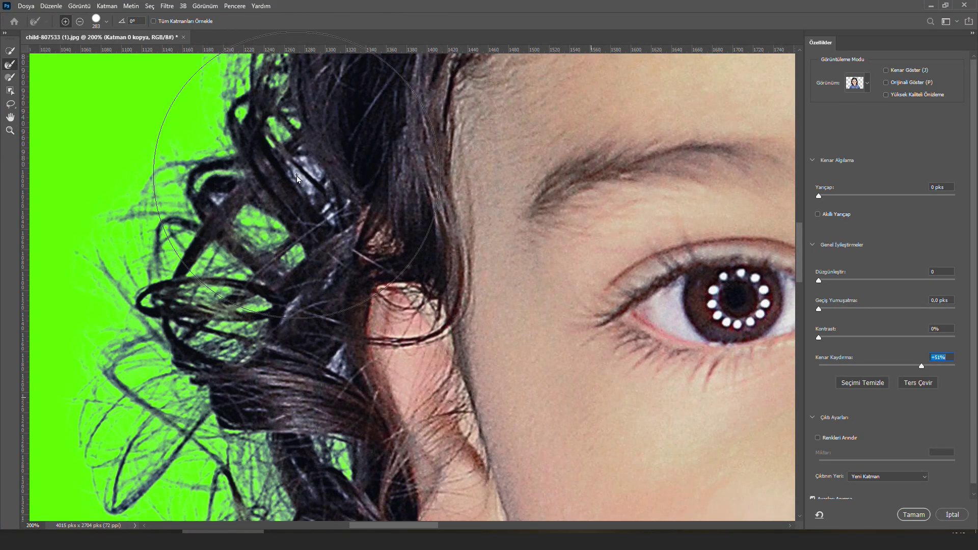
{"action": "key", "text": "z"}
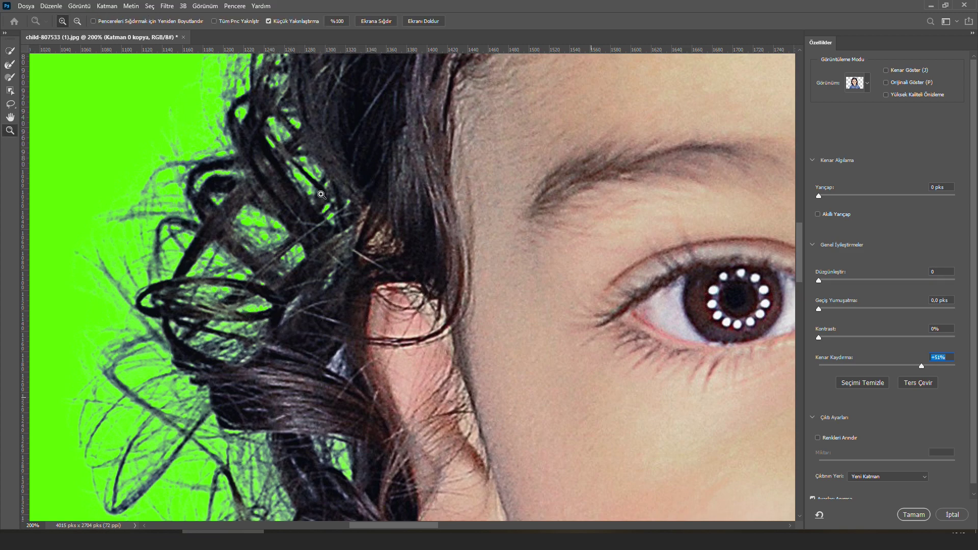
{"action": "left_click", "coordinate": [320, 194], "text": "alt"}
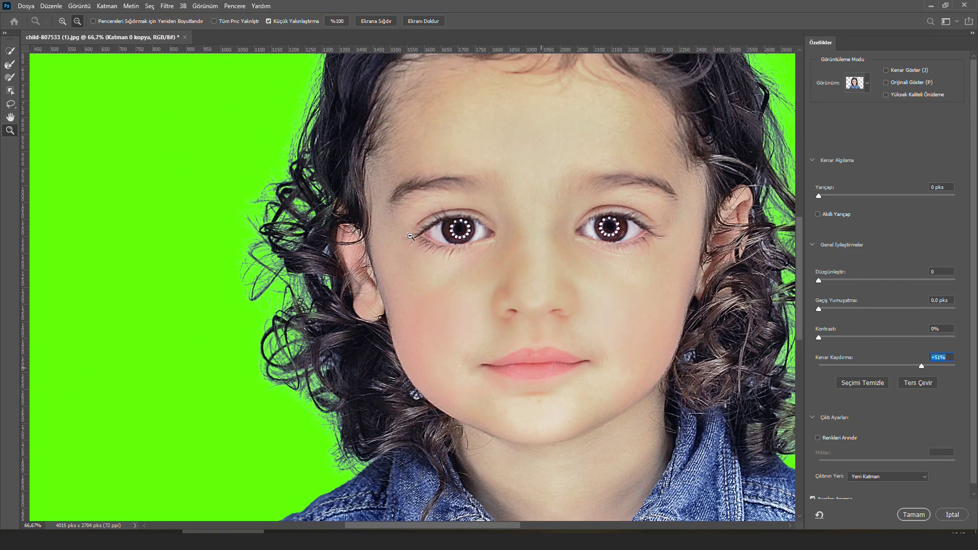
{"action": "mouse_move", "coordinate": [341, 246]}
{"action": "left_mouse_down"}
{"action": "mouse_move", "coordinate": [343, 283]}
{"action": "mouse_move", "coordinate": [312, 207]}
{"action": "left_mouse_up"}
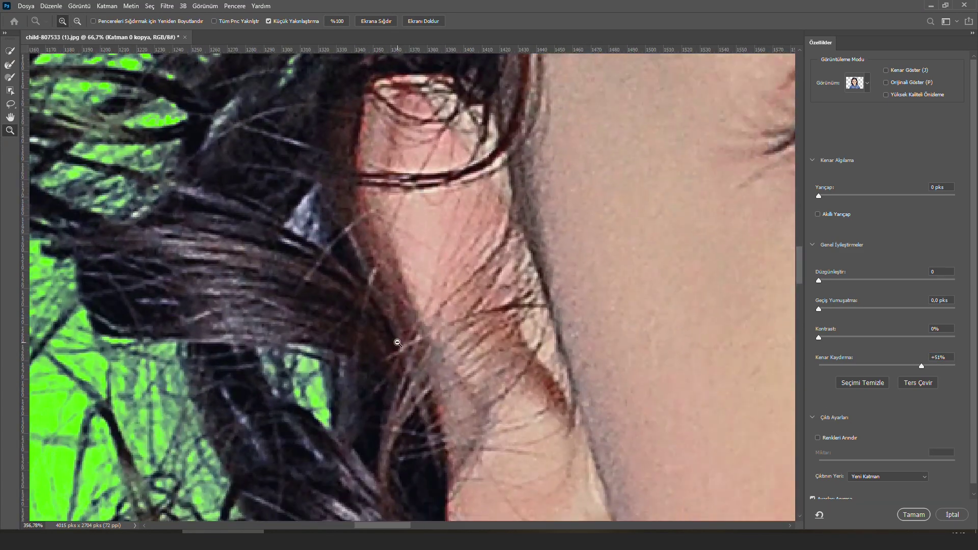
{"action": "left_click", "coordinate": [12, 66]}
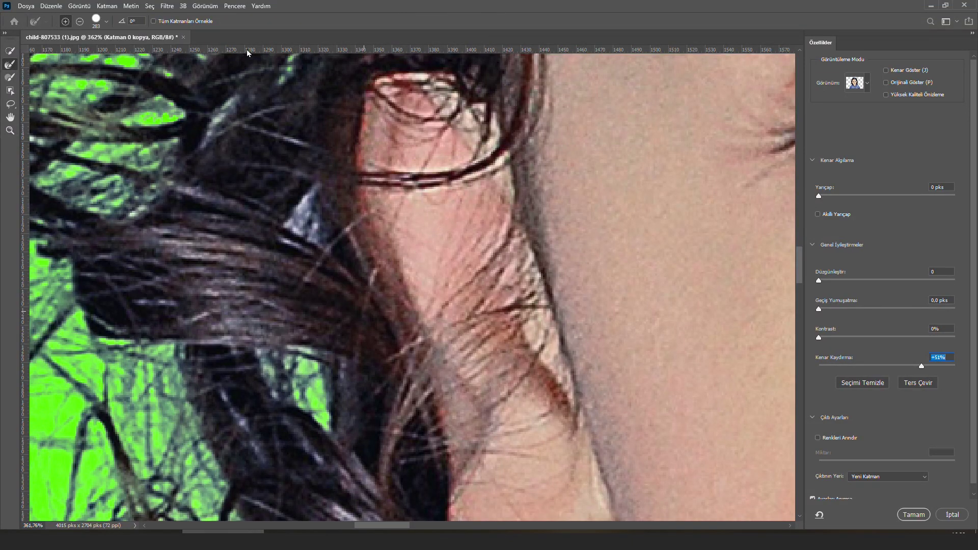
- Shrink the Refine Edge Brush to 97 px and brush over the bluish spot in the curls
{"action": "right_click", "coordinate": [293, 180]}
{"action": "left_click_drag", "start_coordinate": [355, 201], "coordinate": [347, 202]}
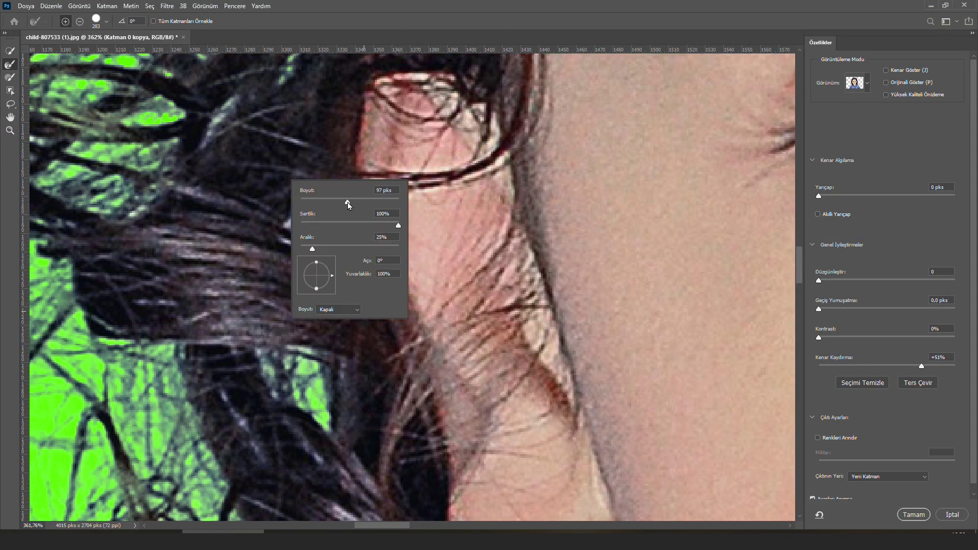
{"action": "key", "text": "Return"}
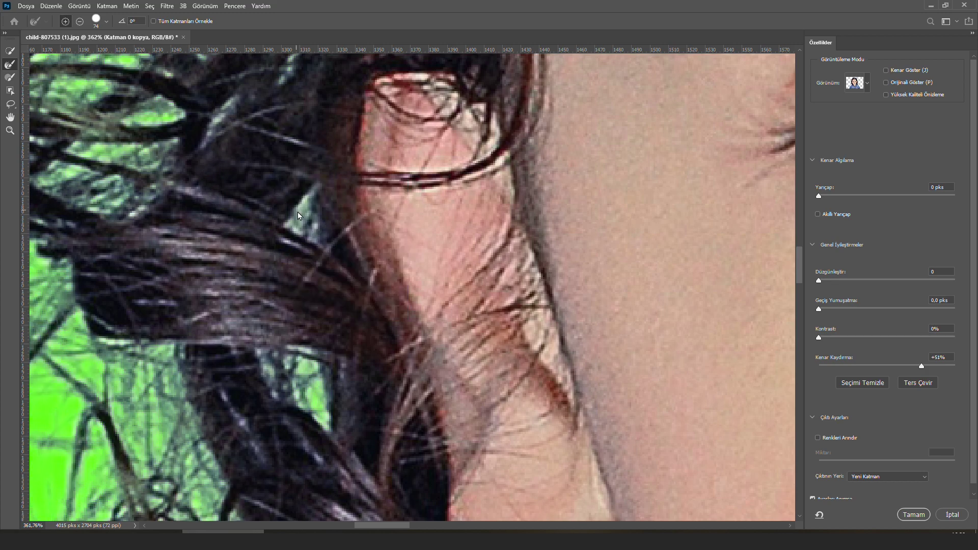
{"action": "scroll", "coordinate": [298, 229], "scroll_direction": "up", "scroll_amount": 2}
{"action": "scroll", "coordinate": [298, 229], "scroll_direction": "down", "scroll_amount": 2}
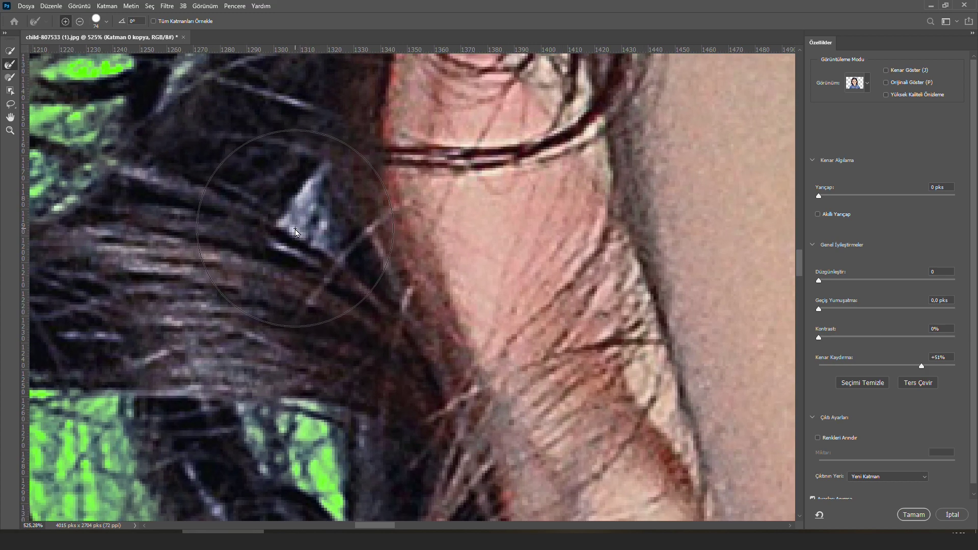
{"action": "scroll", "coordinate": [319, 207], "scroll_direction": "down", "scroll_amount": 3}
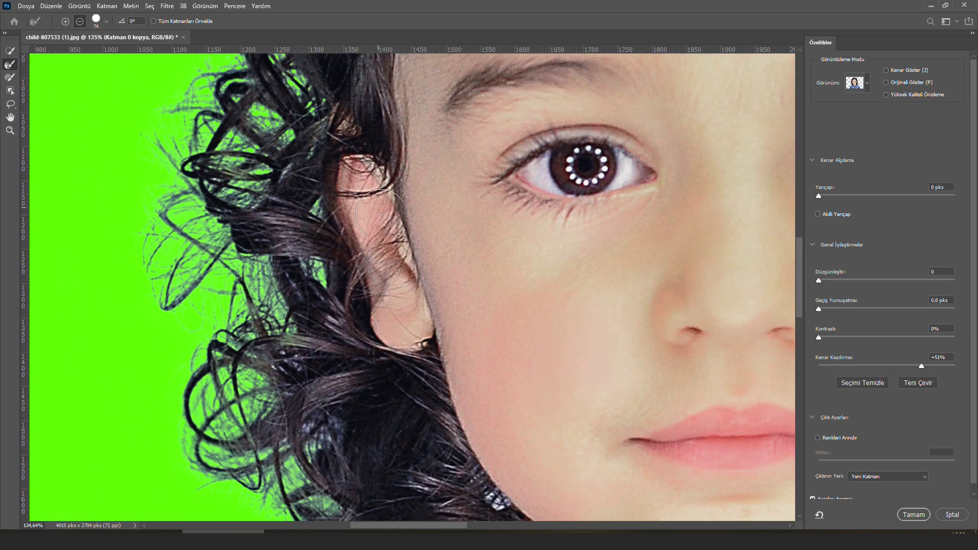
{"action": "scroll", "coordinate": [319, 207], "scroll_direction": "down", "scroll_amount": 2}
{"action": "scroll", "coordinate": [239, 246], "scroll_direction": "up", "scroll_amount": 1}
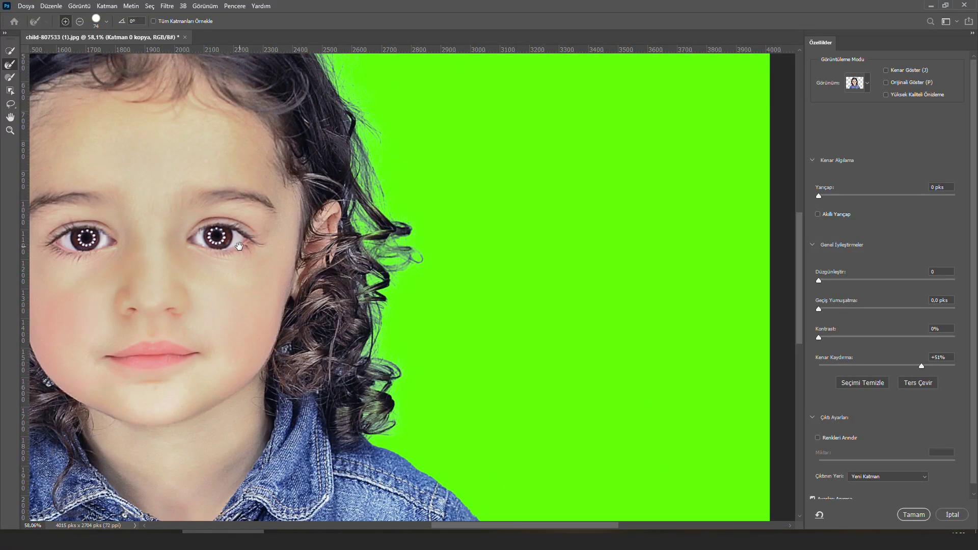
{"action": "scroll", "coordinate": [335, 285], "scroll_direction": "up", "scroll_amount": 3}
{"action": "scroll", "coordinate": [334, 293], "scroll_direction": "up", "scroll_amount": 3}
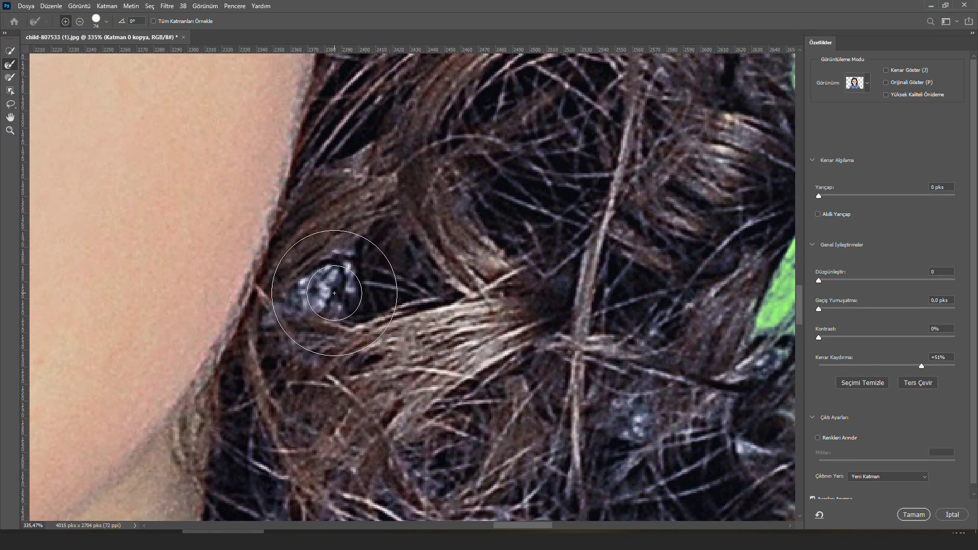
{"action": "left_click_drag", "start_coordinate": [334, 293], "coordinate": [331, 291]}
- Output the refined cutout to a new layer, Katman 0 kopya 2
{"action": "scroll", "coordinate": [372, 271], "scroll_direction": "down", "scroll_amount": 3}
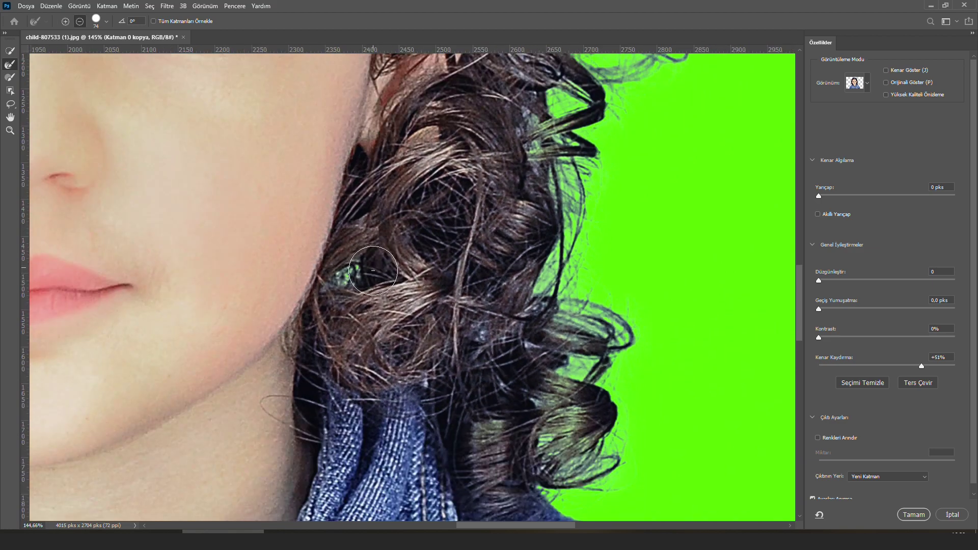
{"action": "scroll", "coordinate": [372, 270], "scroll_direction": "down", "scroll_amount": 3}
{"action": "scroll", "coordinate": [465, 251], "scroll_direction": "up", "scroll_amount": 5}
{"action": "scroll", "coordinate": [450, 207], "scroll_direction": "down", "scroll_amount": 1}
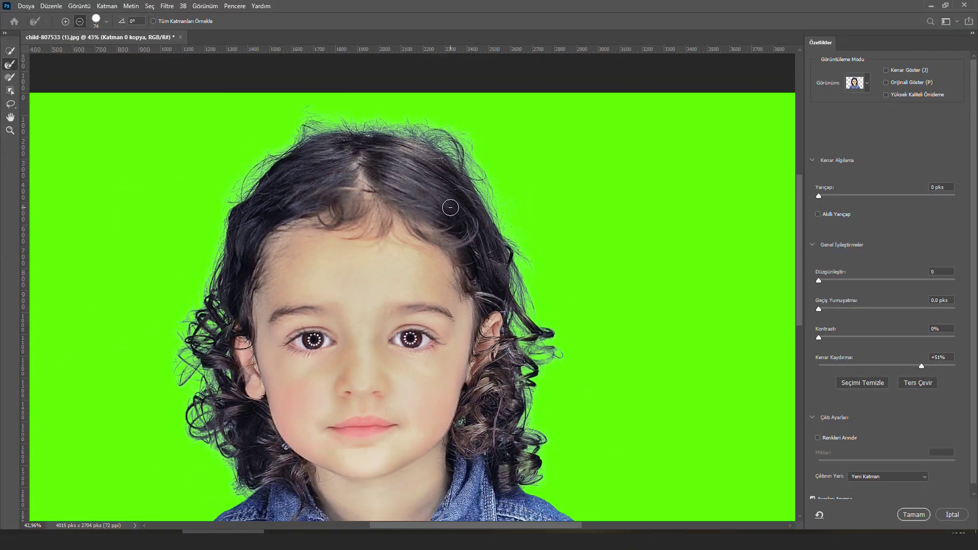
{"action": "scroll", "coordinate": [450, 208], "scroll_direction": "down", "scroll_amount": 1}
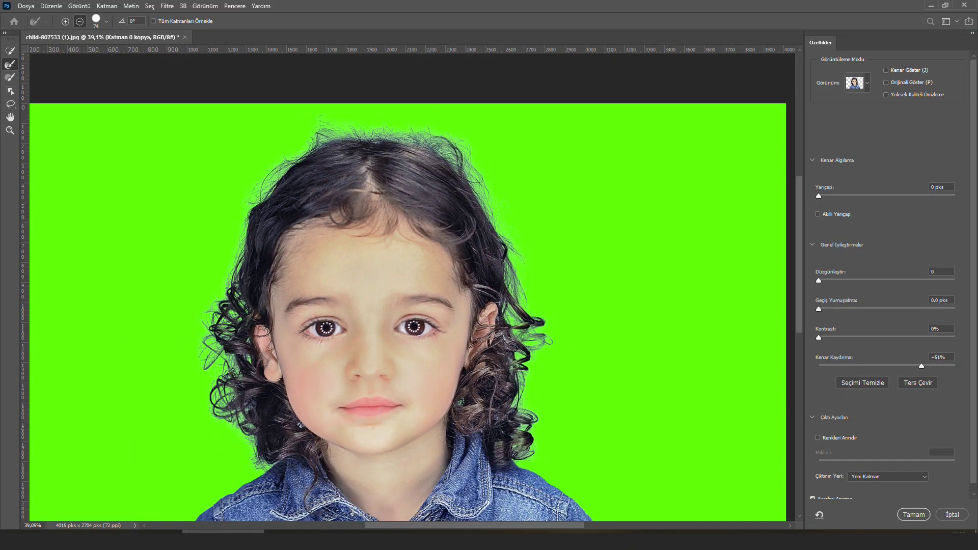
{"action": "left_click", "coordinate": [913, 514]}
- Tone the dark curls right of the face, undoing one stroke and repainting the lower curls
{"action": "key", "text": "z"}
{"action": "scroll", "coordinate": [540, 277], "scroll_direction": "up", "scroll_amount": 8}
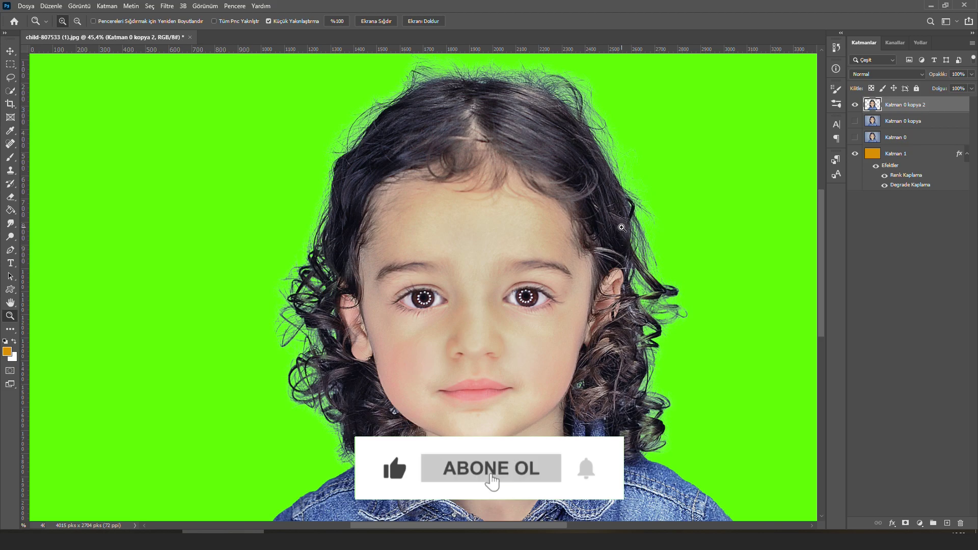
{"action": "left_click", "coordinate": [11, 237]}
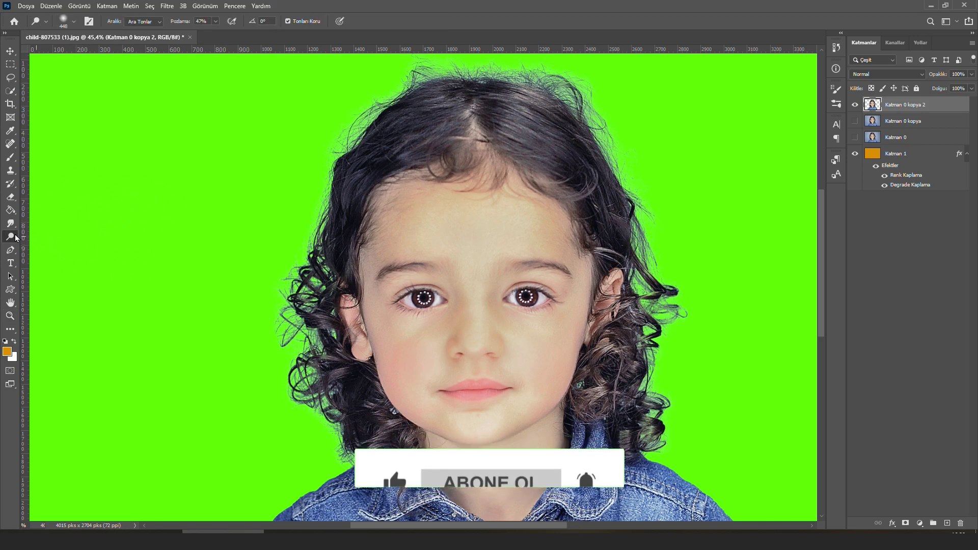
{"action": "scroll", "coordinate": [708, 319], "scroll_direction": "up", "scroll_amount": 1}
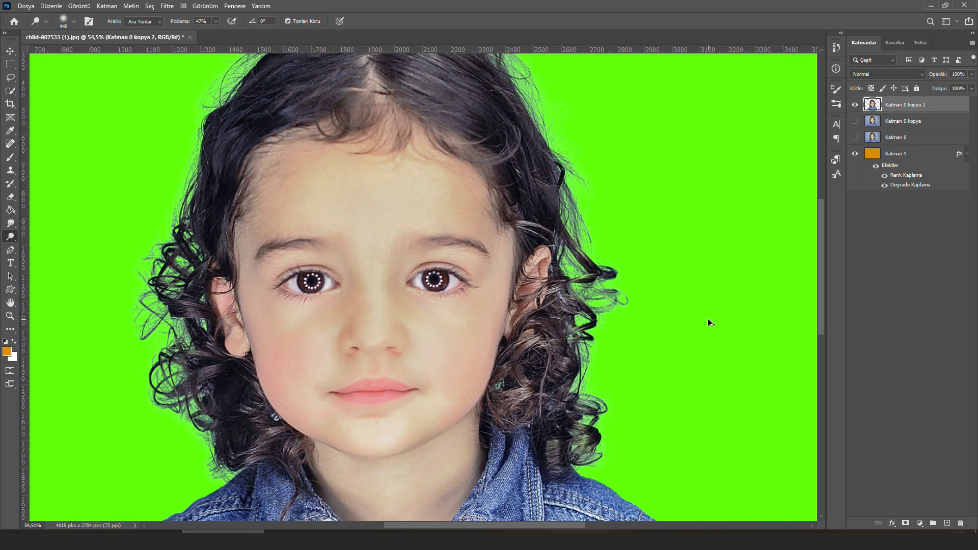
{"action": "left_click_drag", "start_coordinate": [710, 322], "coordinate": [593, 318]}
{"action": "mouse_move", "coordinate": [594, 319]}
{"action": "left_mouse_down"}
{"action": "mouse_move", "coordinate": [617, 251]}
{"action": "mouse_move", "coordinate": [616, 386]}
{"action": "left_mouse_up"}
{"action": "key", "text": "ctrl+z"}
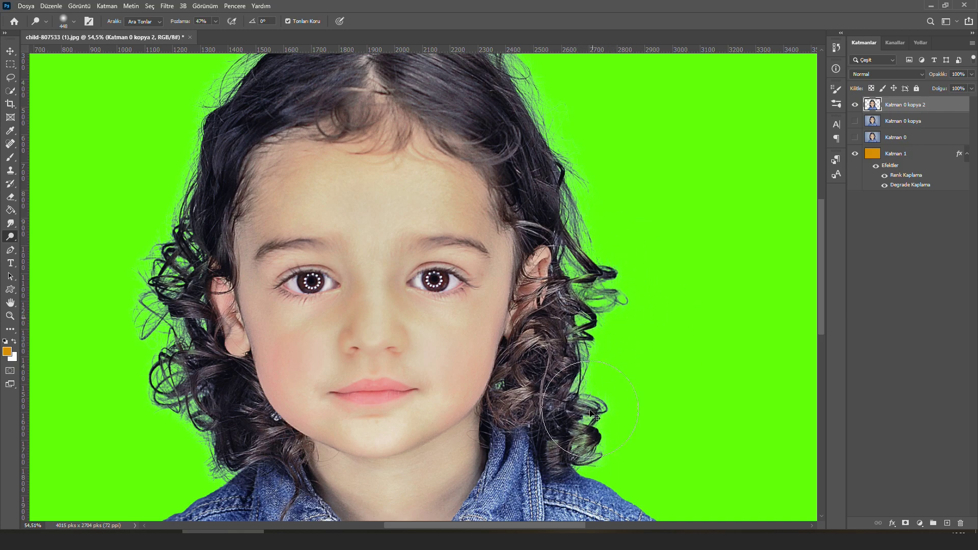
{"action": "left_click_drag", "start_coordinate": [622, 284], "coordinate": [585, 365]}
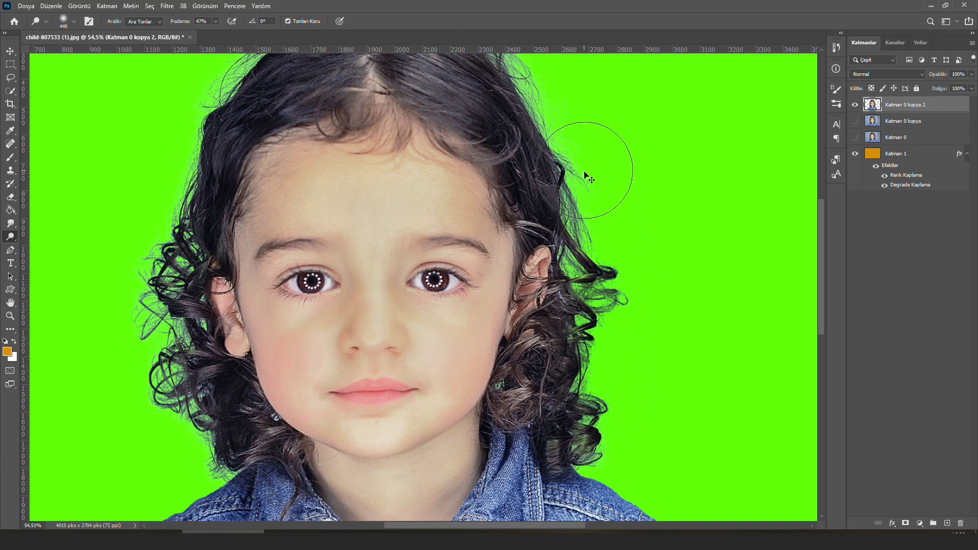
- Bring the left side of the head into view and darken the curls along the left hair edge
{"action": "scroll", "coordinate": [583, 214], "scroll_direction": "up", "scroll_amount": 2}
{"action": "left_click_drag", "start_coordinate": [572, 181], "coordinate": [634, 352]}
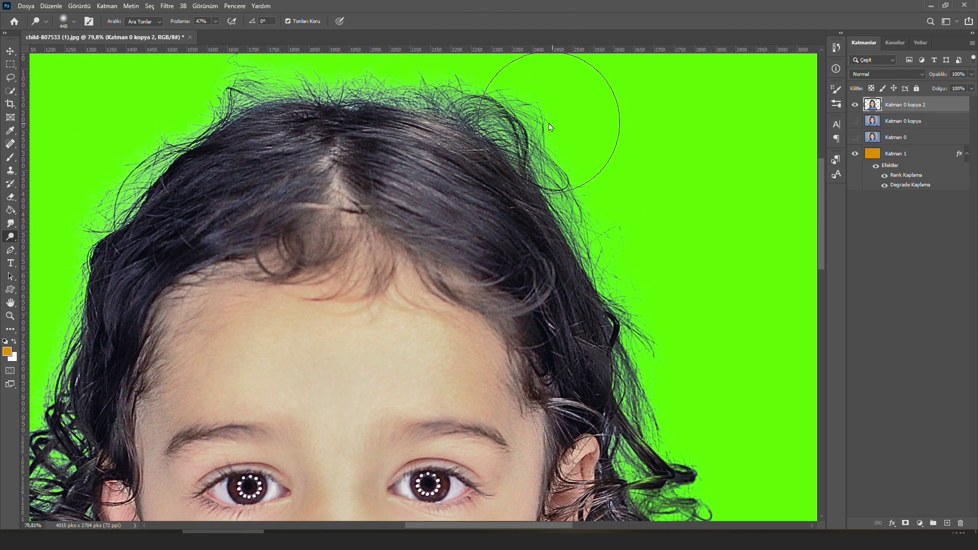
{"action": "left_click_drag", "start_coordinate": [335, 82], "coordinate": [478, 82]}
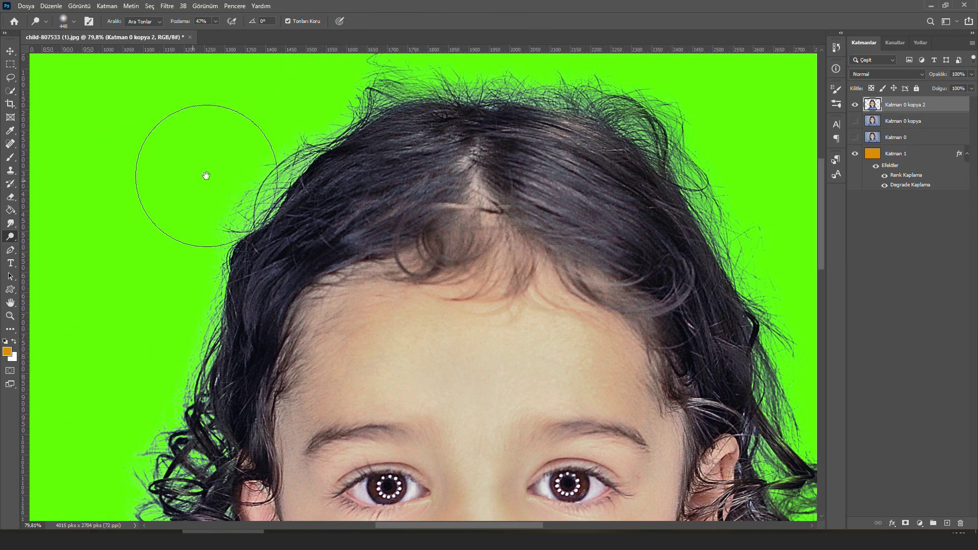
{"action": "left_click_drag", "start_coordinate": [151, 368], "coordinate": [247, 188]}
{"action": "scroll", "coordinate": [247, 188], "scroll_direction": "down", "scroll_amount": 3}
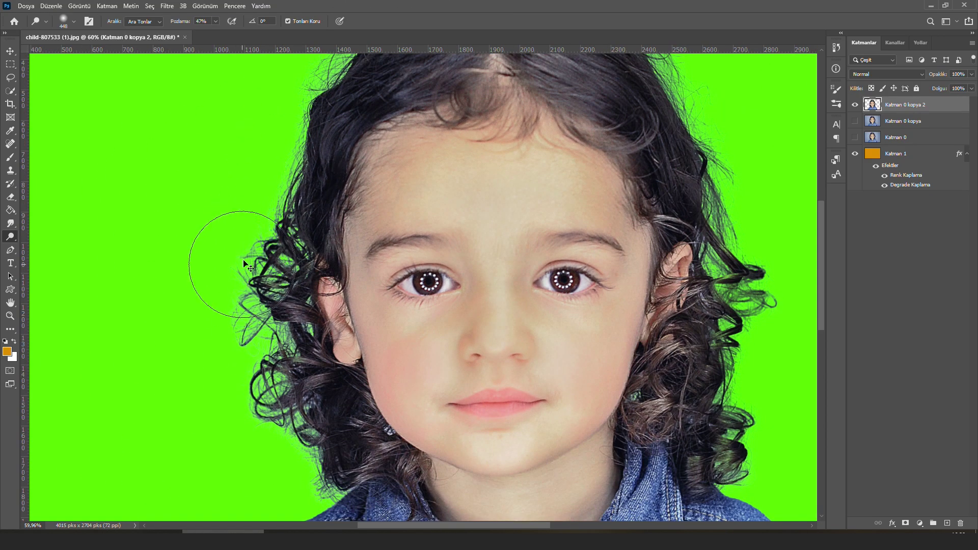
{"action": "scroll", "coordinate": [286, 392], "scroll_direction": "down", "scroll_amount": 2}
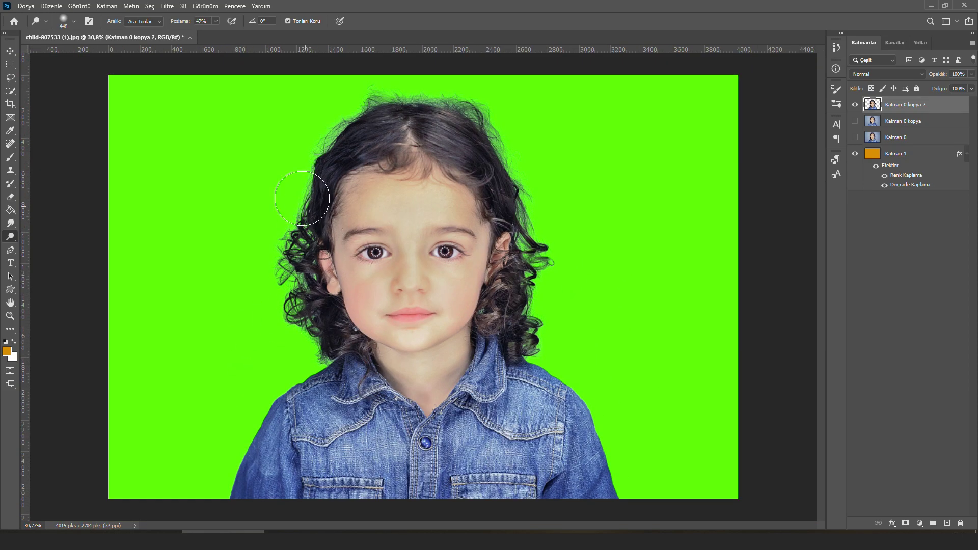
{"action": "left_click_drag", "start_coordinate": [302, 199], "coordinate": [306, 300]}
{"action": "scroll", "coordinate": [618, 240], "scroll_direction": "up", "scroll_amount": 3}
{"action": "scroll", "coordinate": [542, 241], "scroll_direction": "down", "scroll_amount": 3}
{"action": "scroll", "coordinate": [486, 141], "scroll_direction": "down", "scroll_amount": 1}
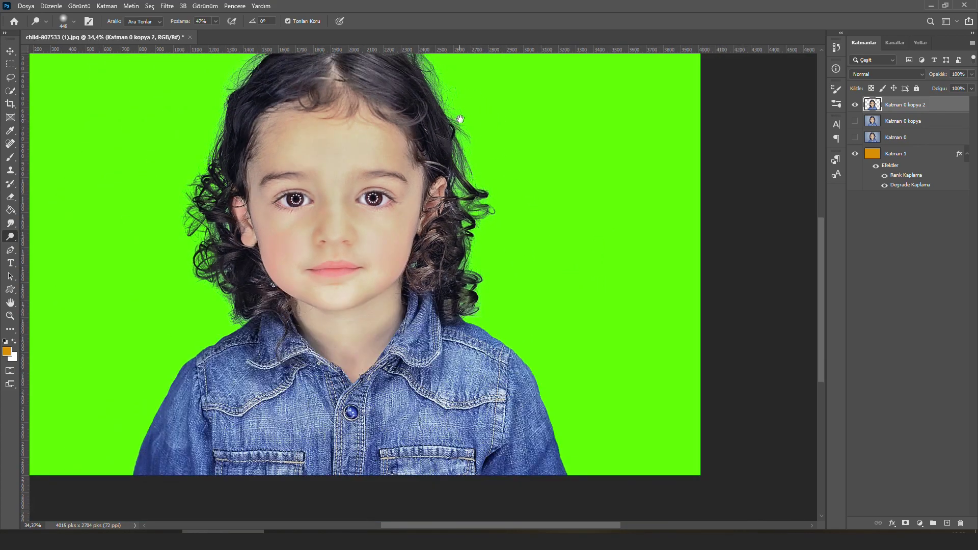
{"action": "scroll", "coordinate": [510, 204], "scroll_direction": "down", "scroll_amount": 2}
- Set the eraser to a soft round 42 px brush, 0% hardness, 51% opacity
{"action": "key", "text": "e"}
{"action": "scroll", "coordinate": [559, 247], "scroll_direction": "up", "scroll_amount": 1}
{"action": "right_click", "coordinate": [591, 230]}
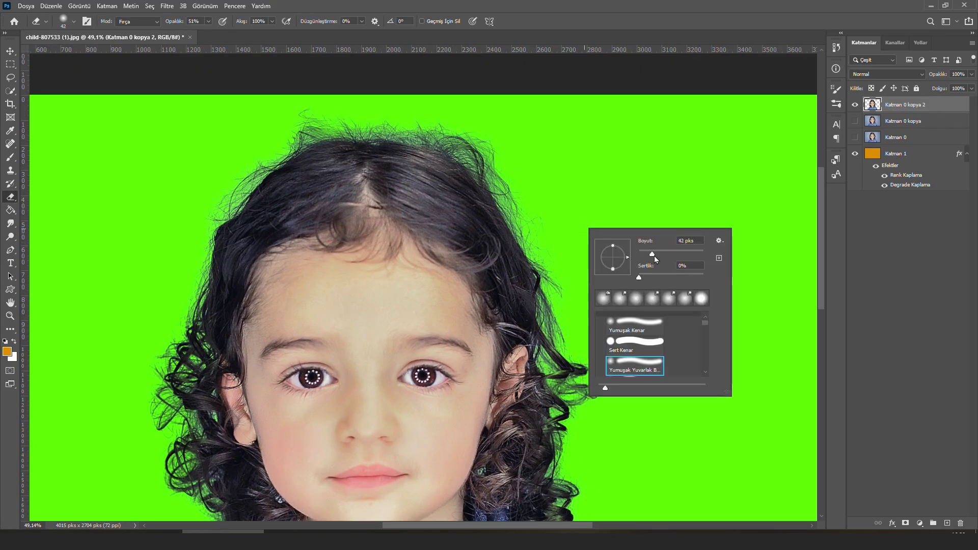
{"action": "scroll", "coordinate": [616, 201], "scroll_direction": "up", "scroll_amount": 2}
{"action": "scroll", "coordinate": [598, 210], "scroll_direction": "up", "scroll_amount": 2}
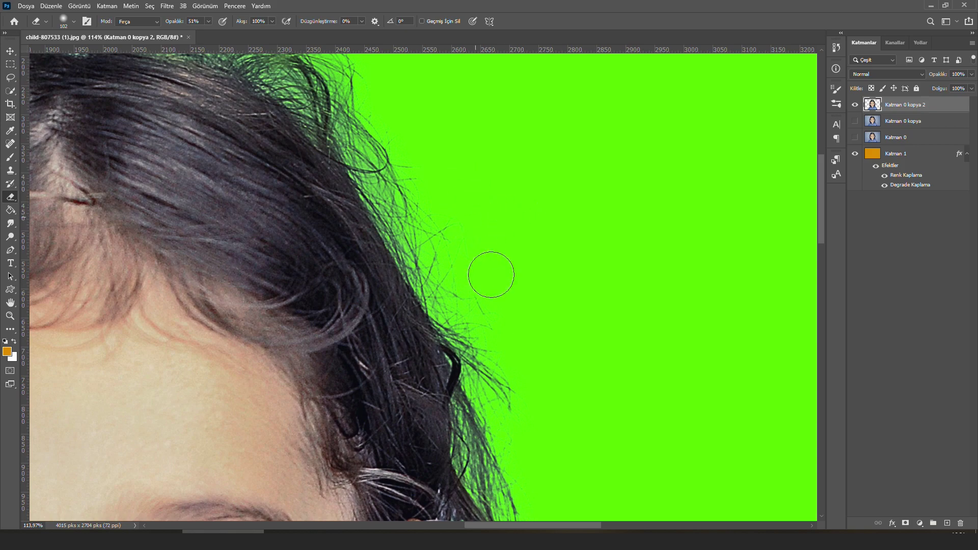
{"action": "scroll", "coordinate": [443, 205], "scroll_direction": "down", "scroll_amount": 2}
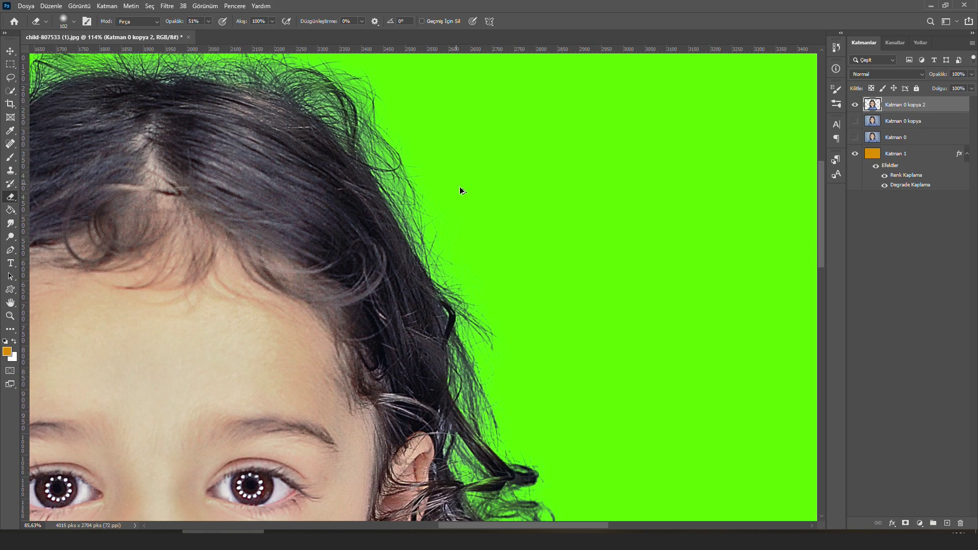
{"action": "left_click_drag", "start_coordinate": [461, 192], "coordinate": [574, 278]}
{"action": "scroll", "coordinate": [545, 229], "scroll_direction": "up", "scroll_amount": 1}
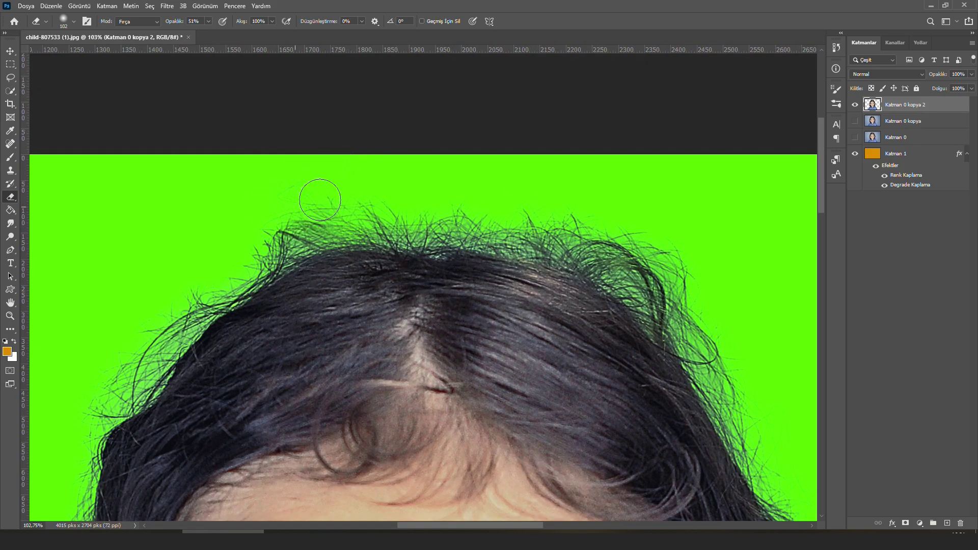
{"action": "scroll", "coordinate": [382, 183], "scroll_direction": "down", "scroll_amount": 1}
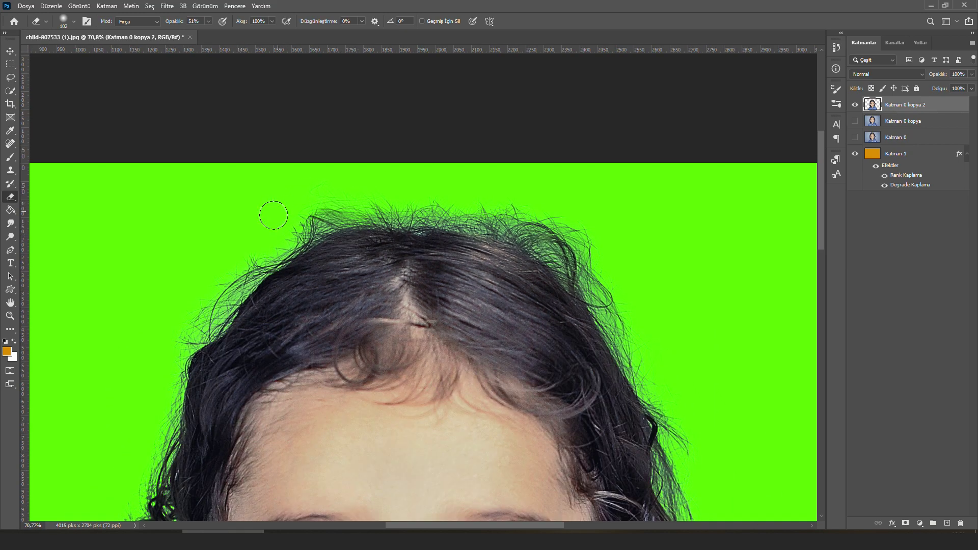
{"action": "left_click_drag", "start_coordinate": [188, 312], "coordinate": [290, 157]}
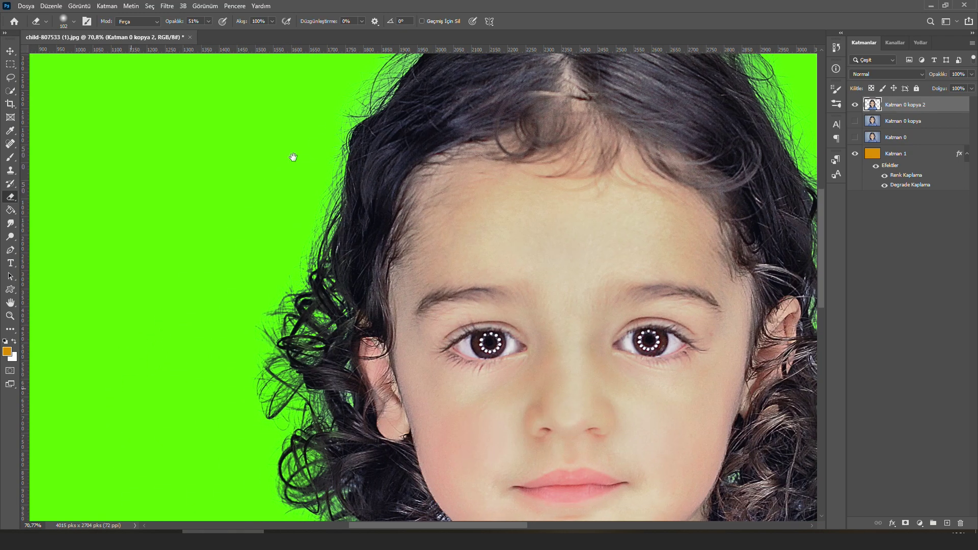
{"action": "scroll", "coordinate": [319, 177], "scroll_direction": "down", "scroll_amount": 1}
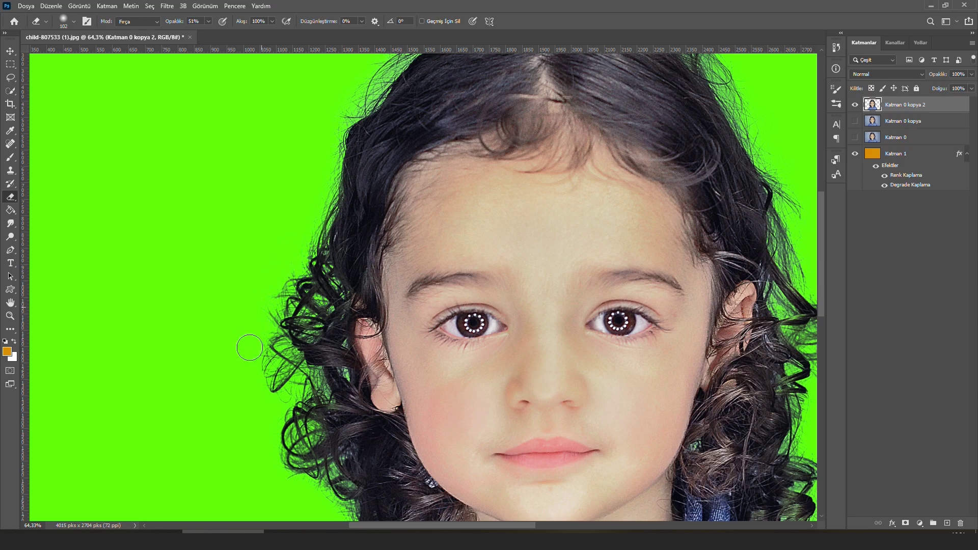
{"action": "left_click_drag", "start_coordinate": [250, 348], "coordinate": [239, 206]}
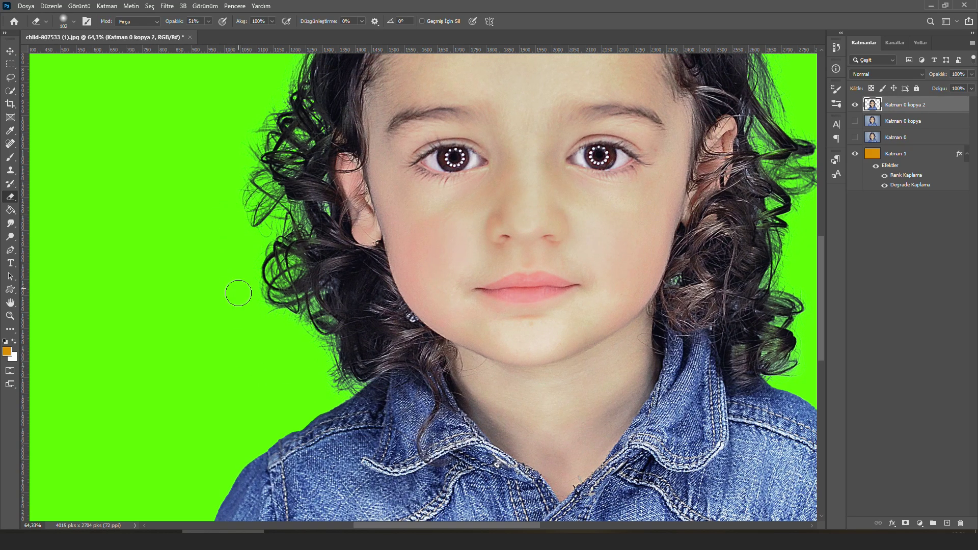
- Clone nearby dark hair over the bright earring beside the child's jaw
{"action": "scroll", "coordinate": [422, 348], "scroll_direction": "down", "scroll_amount": 2}
{"action": "scroll", "coordinate": [422, 348], "scroll_direction": "up", "scroll_amount": 4}
{"action": "scroll", "coordinate": [410, 330], "scroll_direction": "up", "scroll_amount": 4}
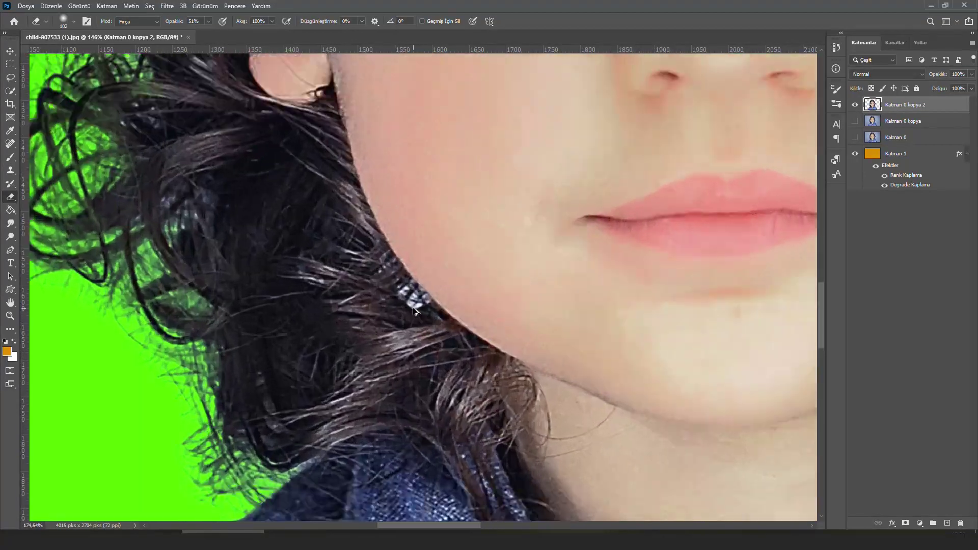
{"action": "scroll", "coordinate": [415, 301], "scroll_direction": "up", "scroll_amount": 4}
{"action": "scroll", "coordinate": [422, 273], "scroll_direction": "down", "scroll_amount": 5}
{"action": "scroll", "coordinate": [405, 357], "scroll_direction": "up", "scroll_amount": 5}
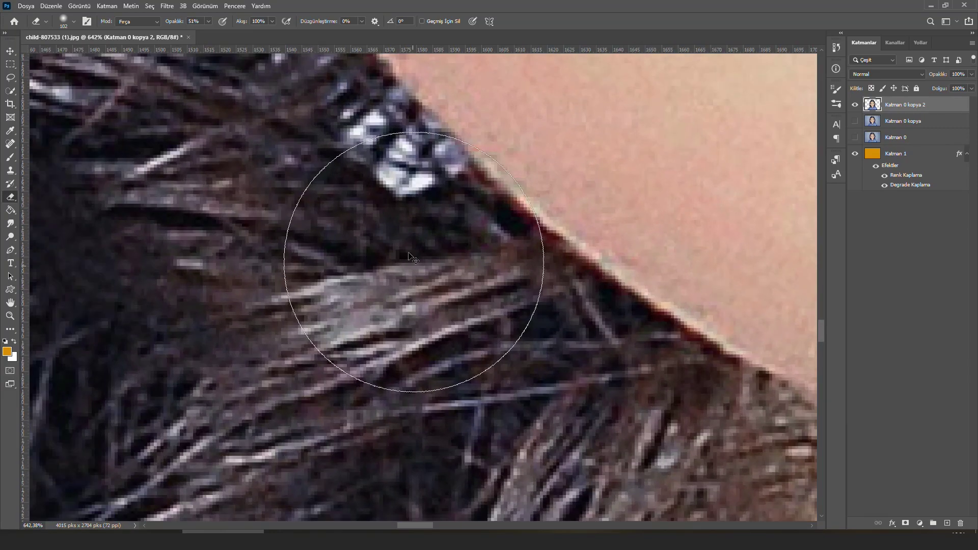
{"action": "scroll", "coordinate": [409, 314], "scroll_direction": "up", "scroll_amount": 2}
{"action": "left_click", "coordinate": [11, 172]}
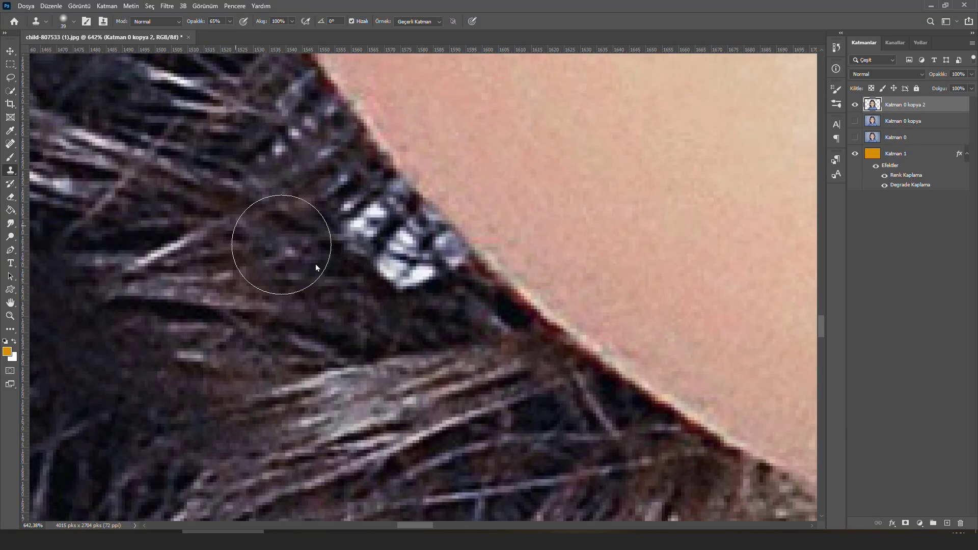
{"action": "left_click", "coordinate": [231, 260], "text": "alt"}
{"action": "left_click_drag", "start_coordinate": [306, 258], "coordinate": [345, 210]}
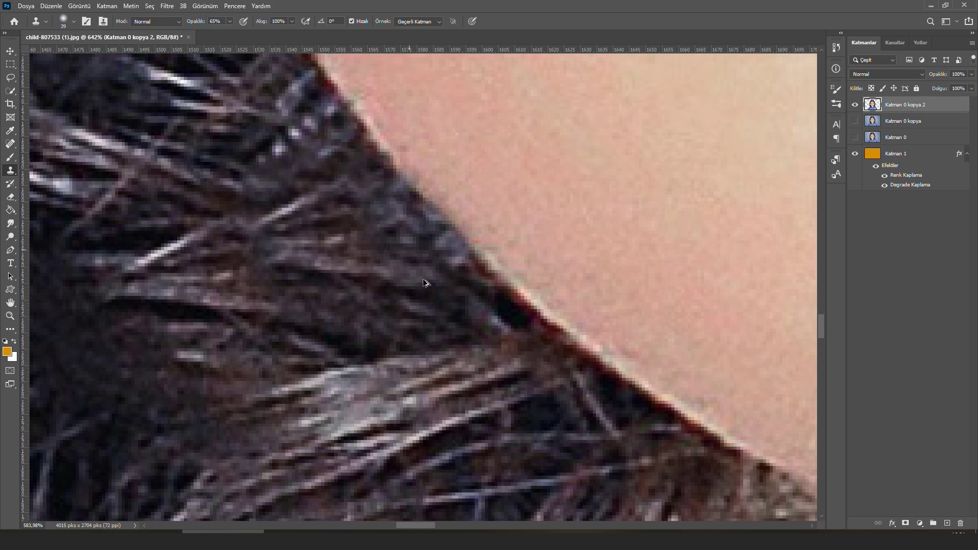
{"action": "scroll", "coordinate": [426, 284], "scroll_direction": "down", "scroll_amount": 5}
{"action": "scroll", "coordinate": [443, 296], "scroll_direction": "down", "scroll_amount": 5}
{"action": "scroll", "coordinate": [451, 303], "scroll_direction": "down", "scroll_amount": 2}
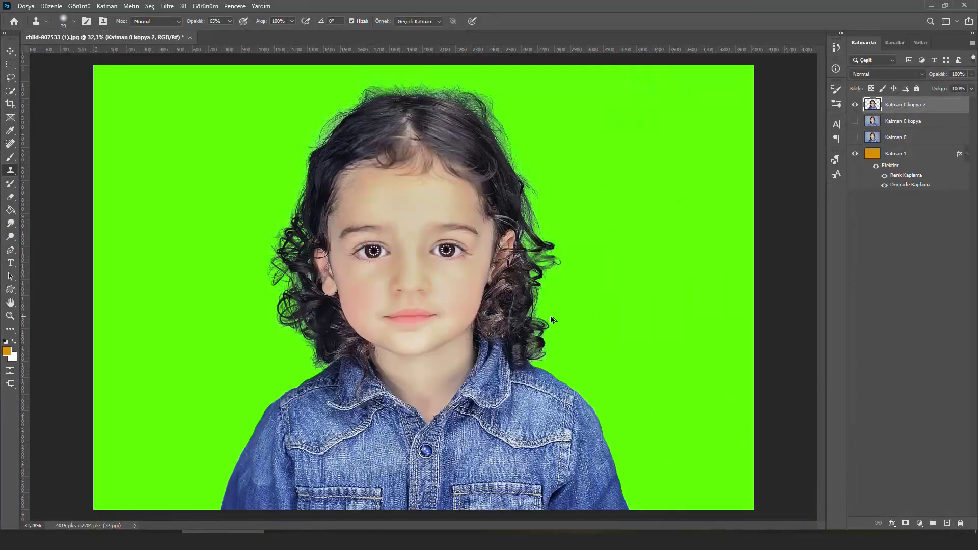
{"action": "key", "text": "v"}
{"action": "scroll", "coordinate": [585, 239], "scroll_direction": "down", "scroll_amount": 1}
- Set Katman 1's Color Overlay (Renk Kaplama) to bright yellow #f6ff00
{"action": "scroll", "coordinate": [586, 236], "scroll_direction": "down", "scroll_amount": 1}
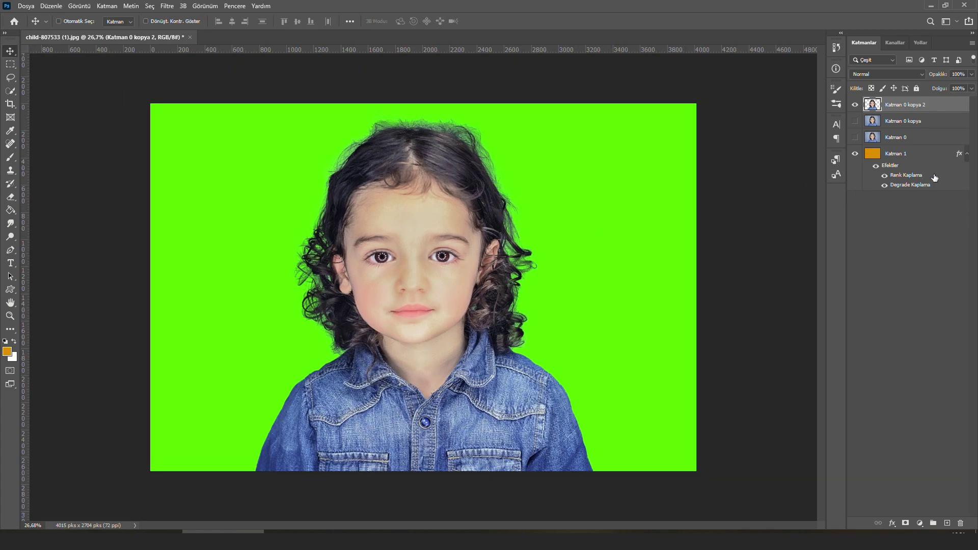
{"action": "left_click", "coordinate": [936, 154]}
{"action": "double_click", "coordinate": [936, 154]}
{"action": "left_click", "coordinate": [635, 170]}
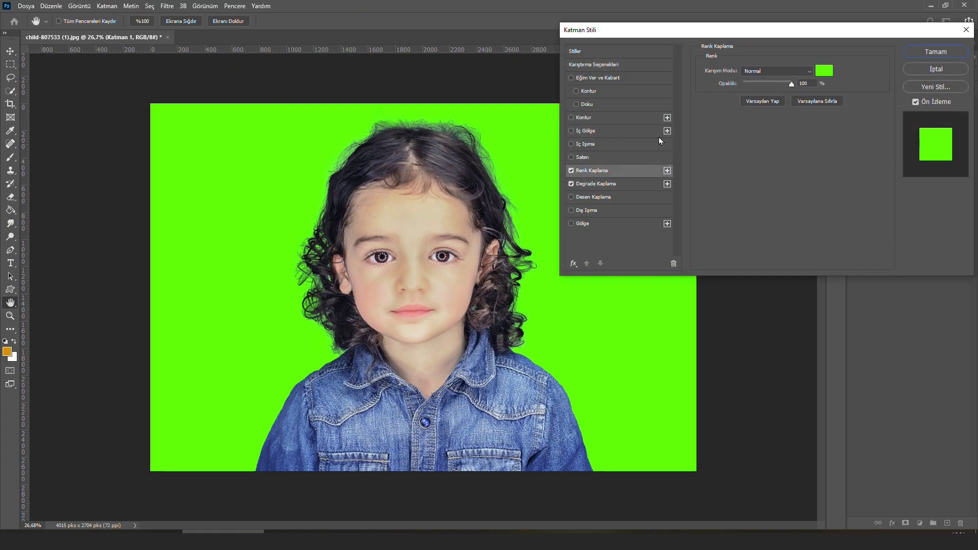
{"action": "left_click", "coordinate": [824, 71]}
{"action": "left_click", "coordinate": [689, 155]}
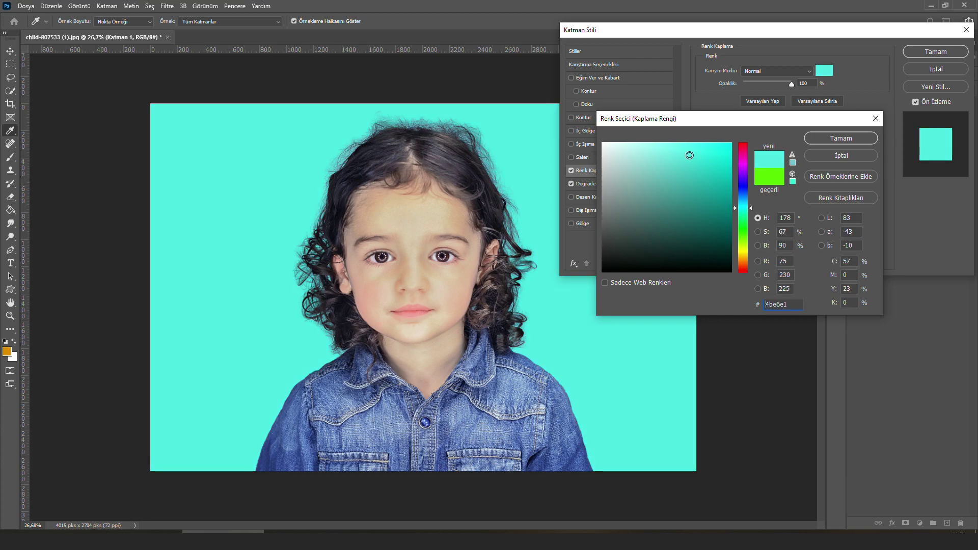
{"action": "left_click_drag", "start_coordinate": [689, 155], "coordinate": [730, 143]}
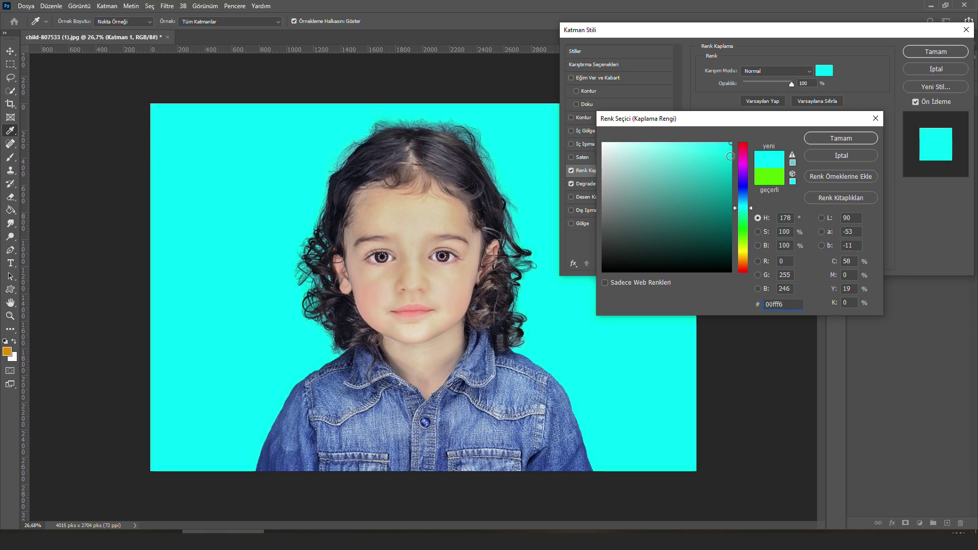
{"action": "left_click", "coordinate": [742, 225]}
{"action": "left_click", "coordinate": [741, 164]}
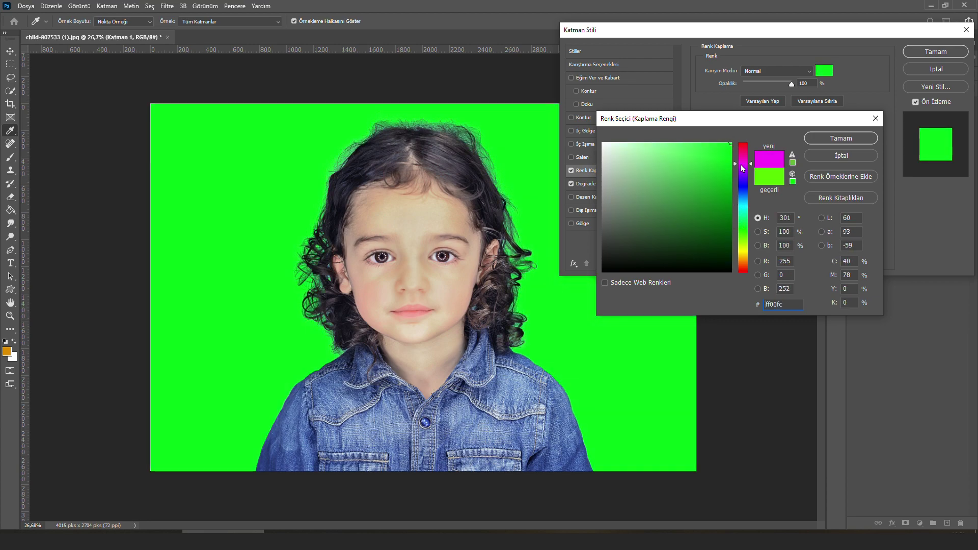
{"action": "left_click_drag", "start_coordinate": [742, 167], "coordinate": [742, 251]}
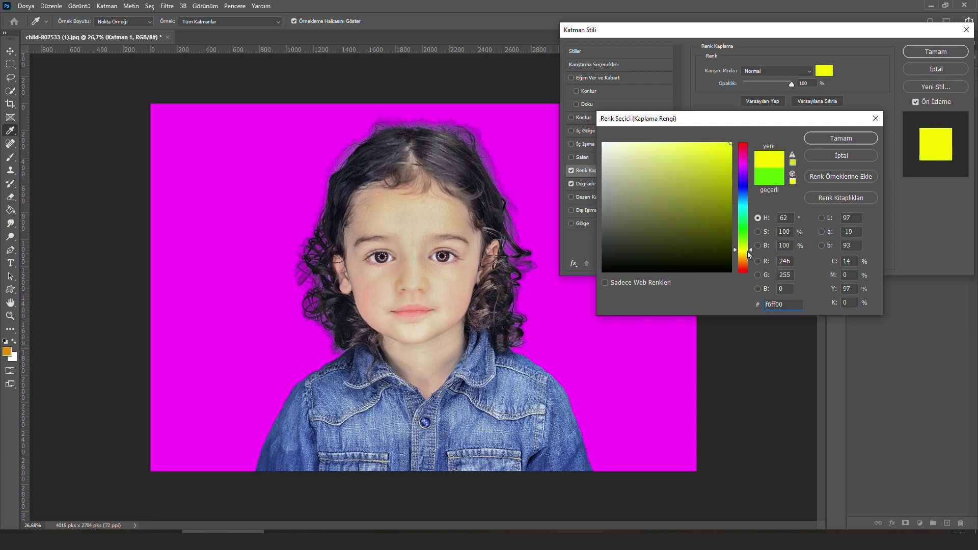
{"action": "left_click", "coordinate": [827, 138]}
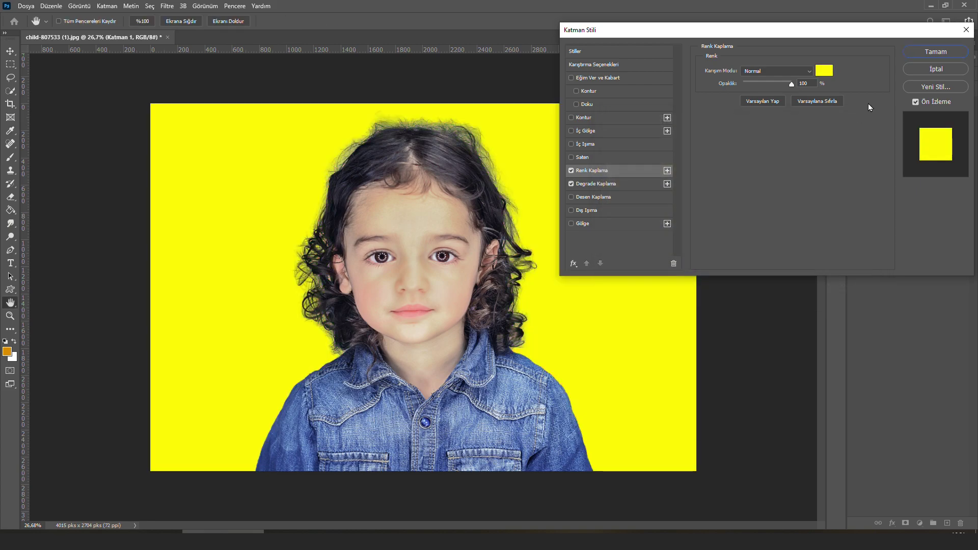
{"action": "left_click", "coordinate": [927, 54]}
- Hide the panels and fit the image to screen to view the child on yellow
{"action": "key", "text": "Tab"}
{"action": "key", "text": "ctrl+0"}
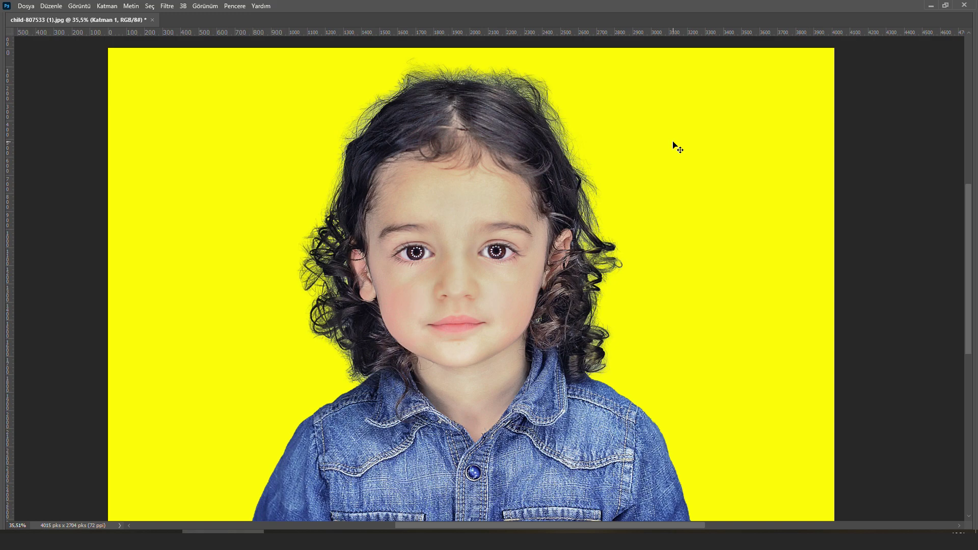